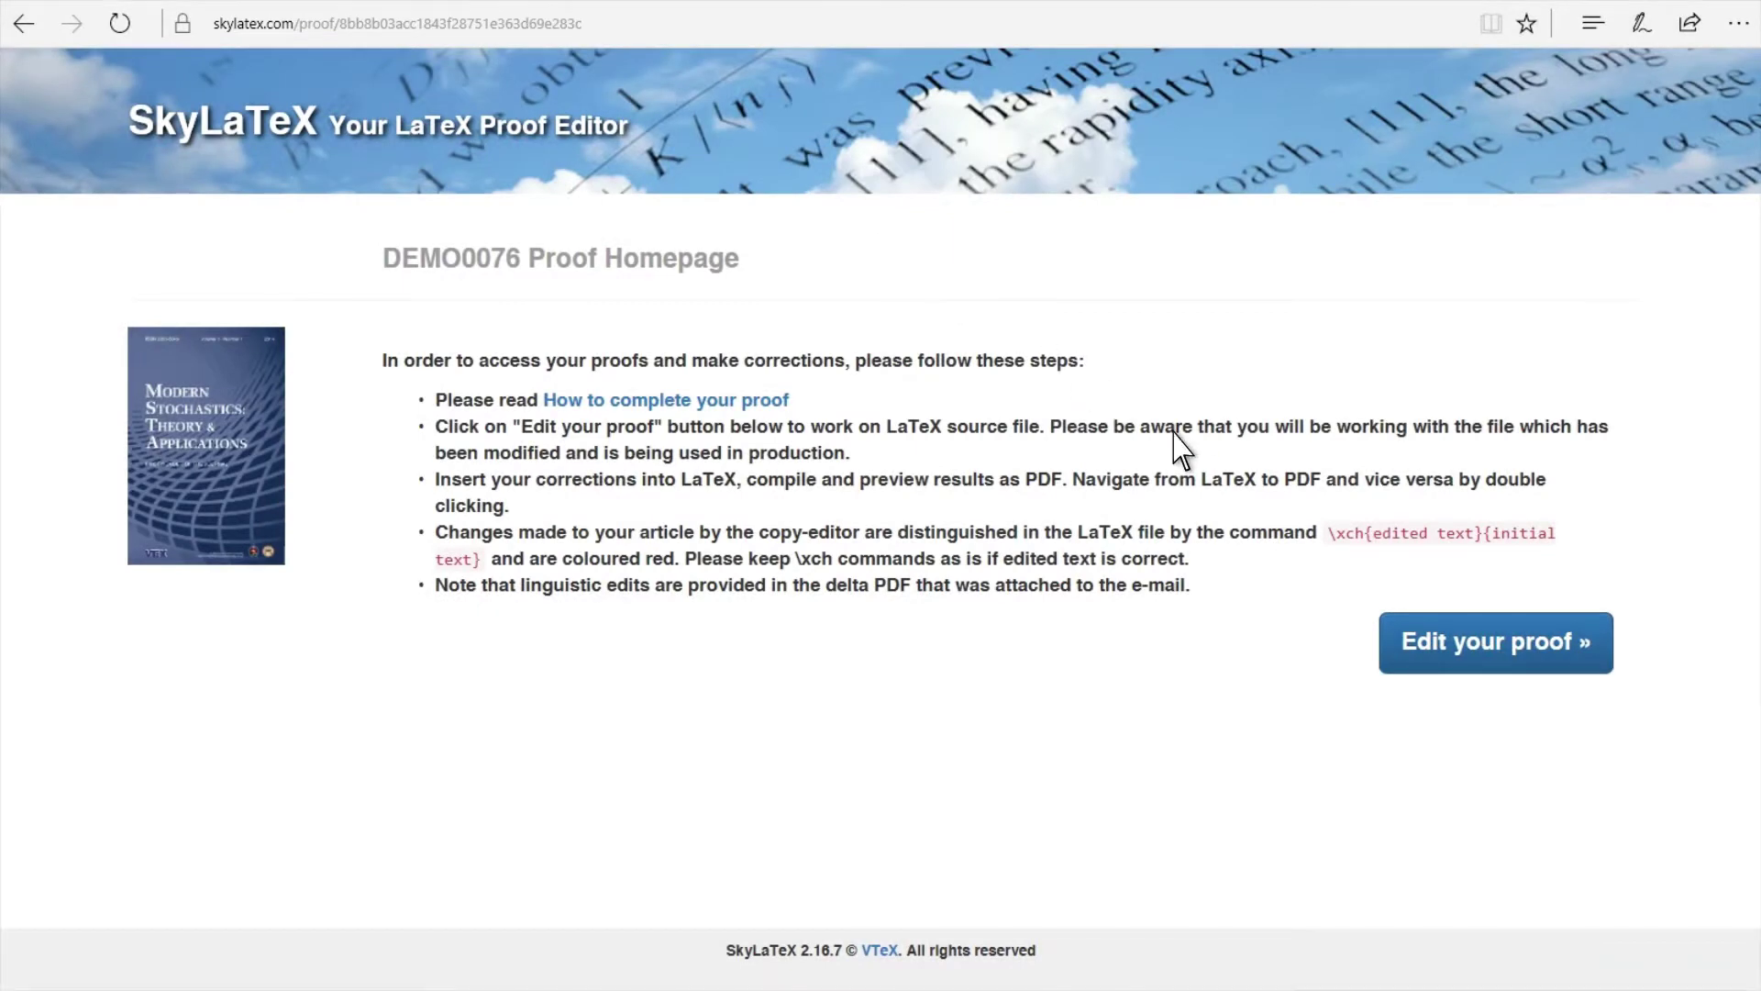
Open the DEMO0076 proof in the LaTeX editor and scroll the PDF preview through pages 1 and 2.
left_click(1484, 645)
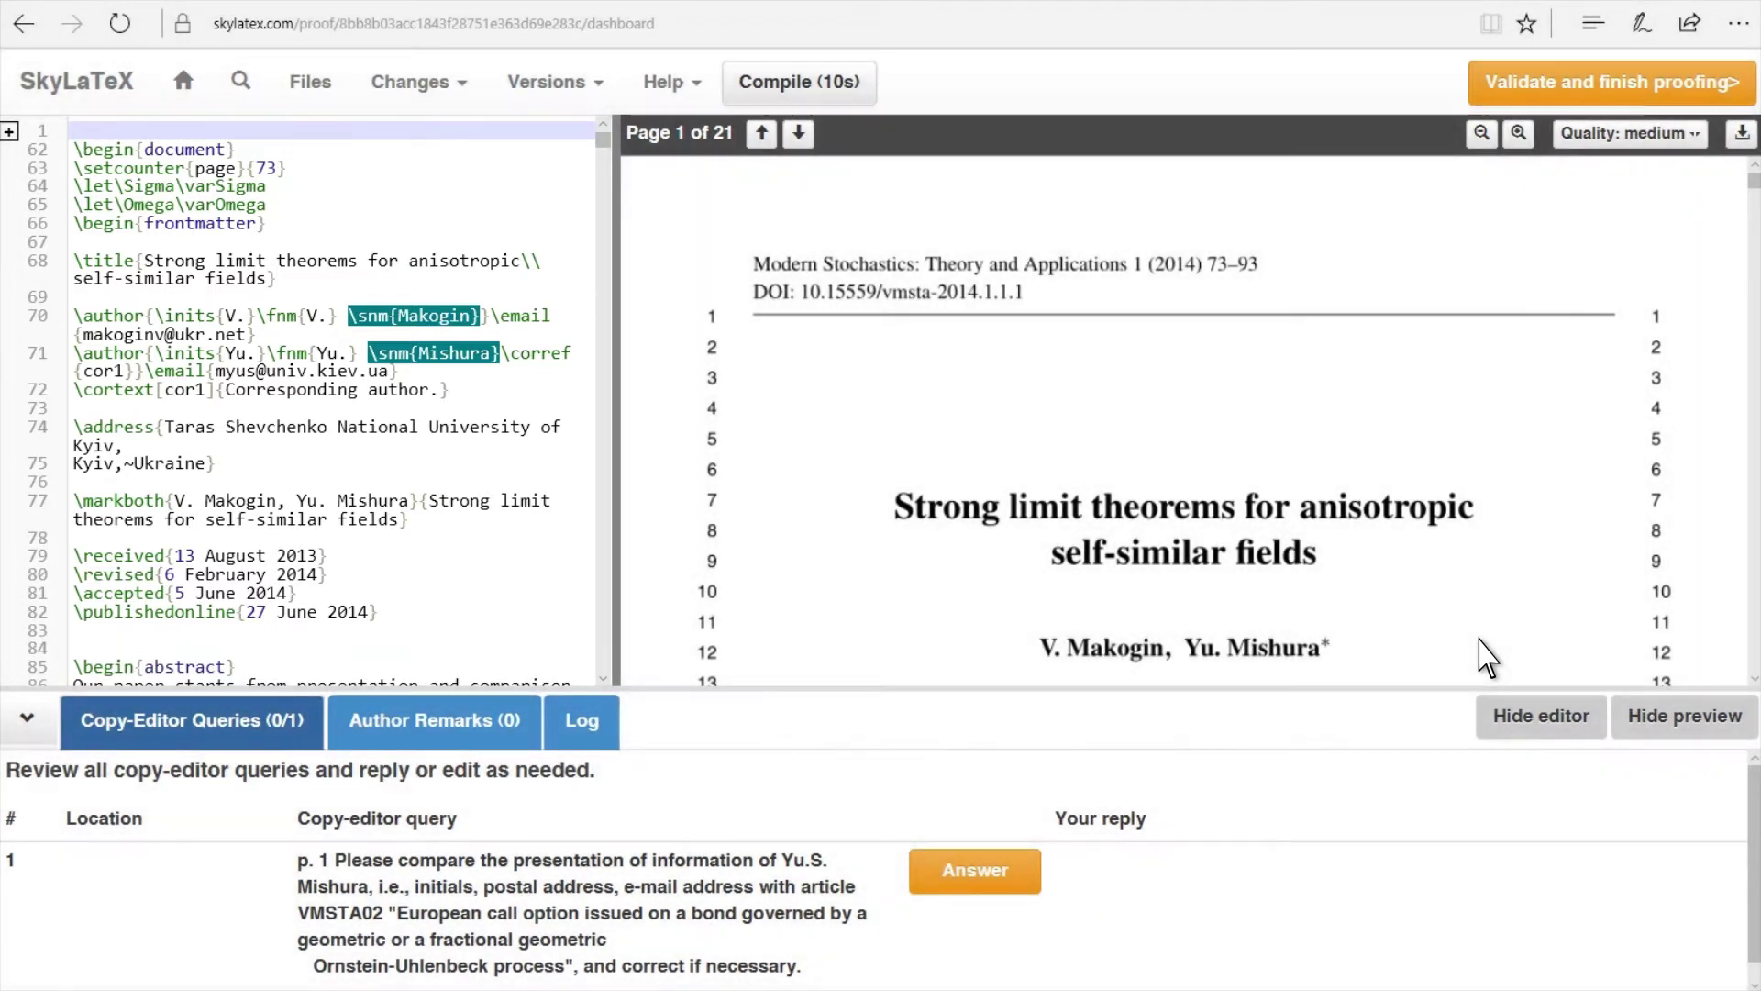
scroll(1483, 653, "down", 2)
scroll(1483, 653, "down", 10)
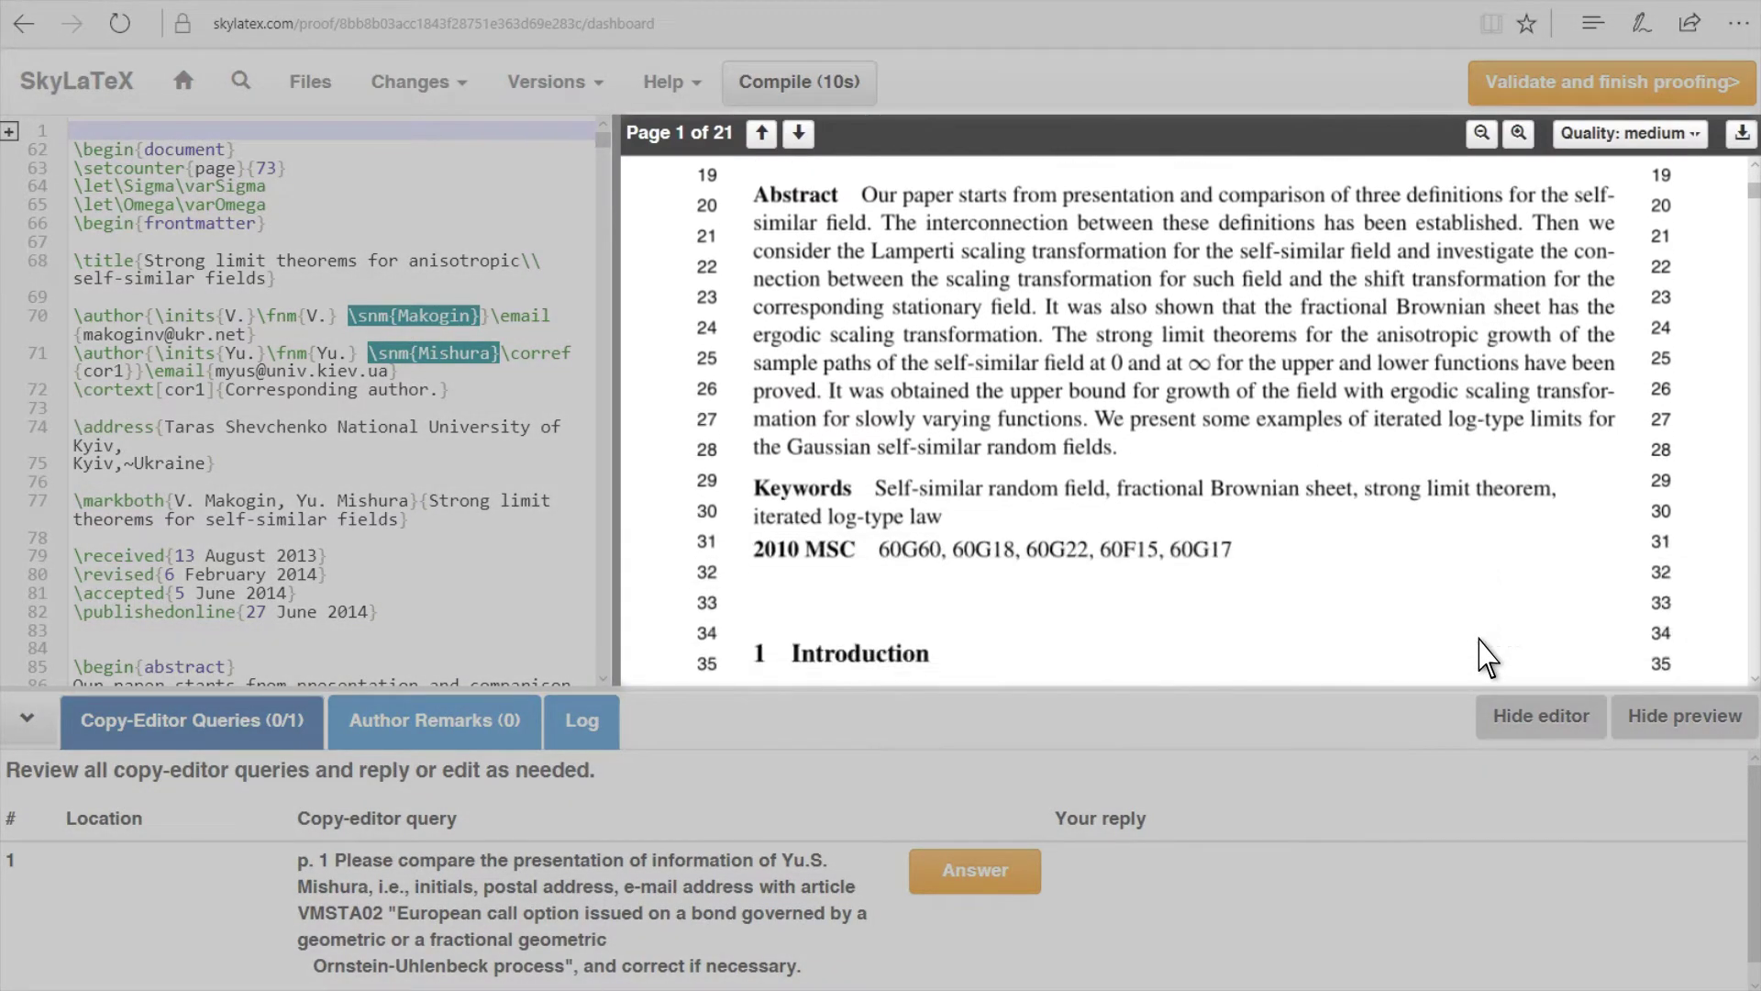
scroll(1483, 653, "down", 10)
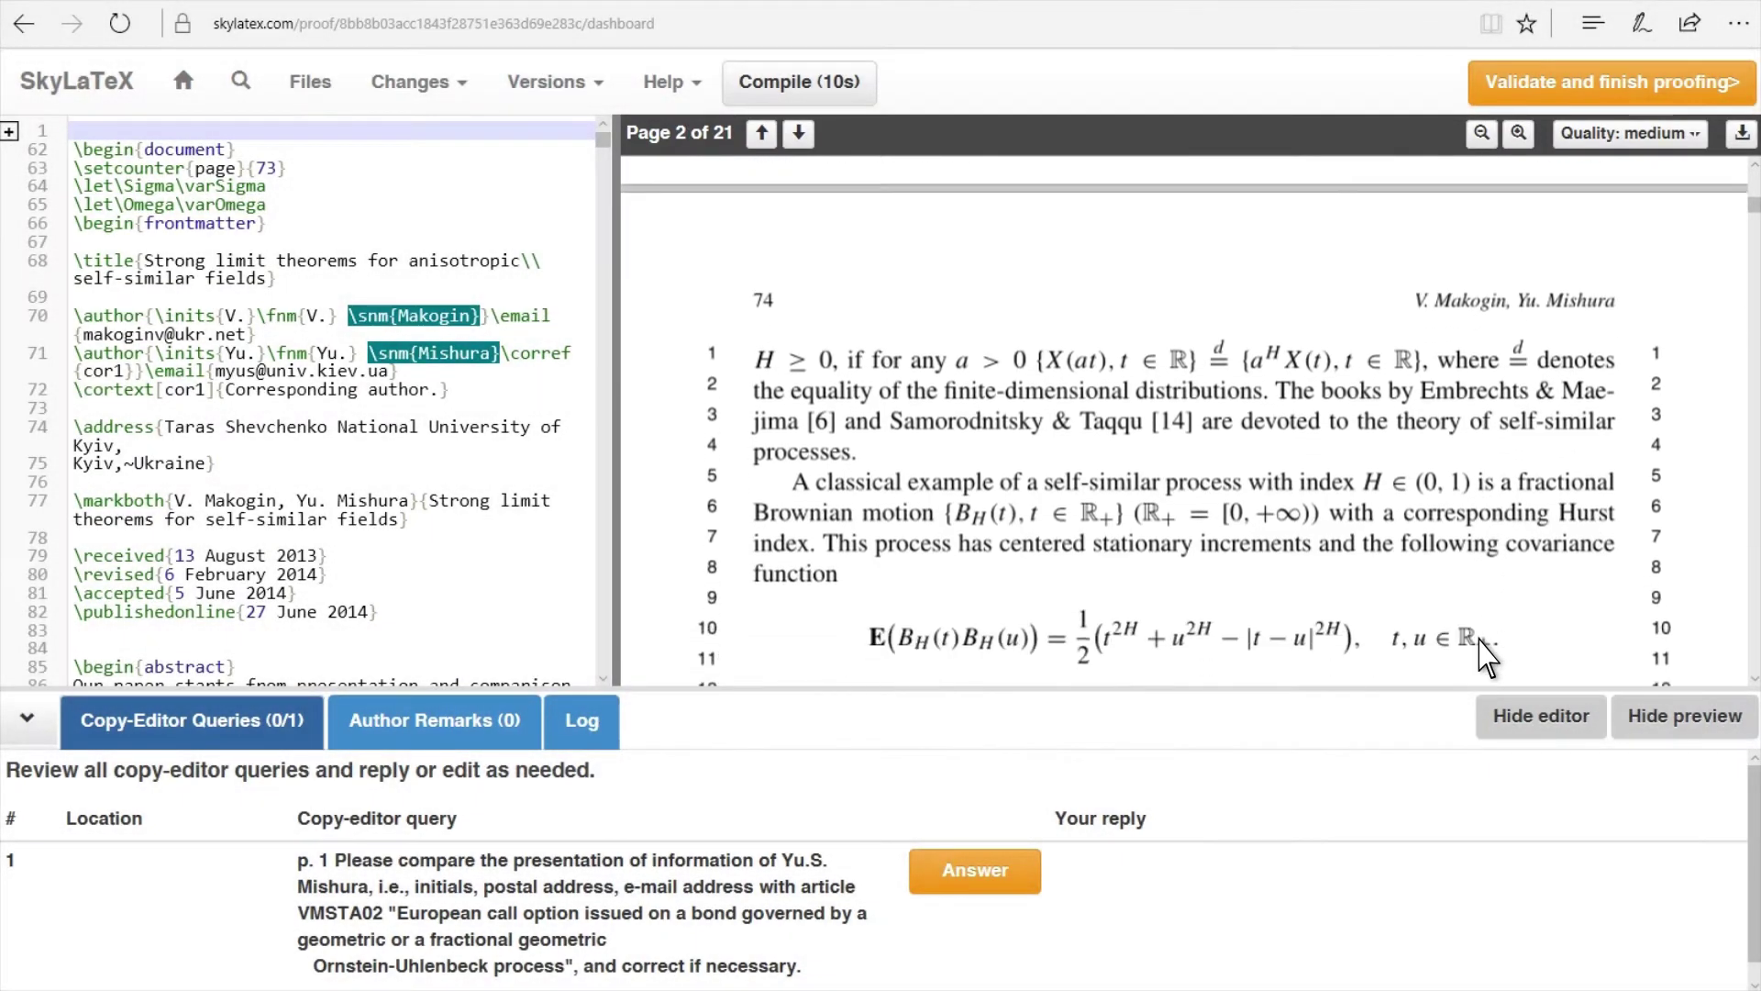
scroll(1483, 653, "down", 7)
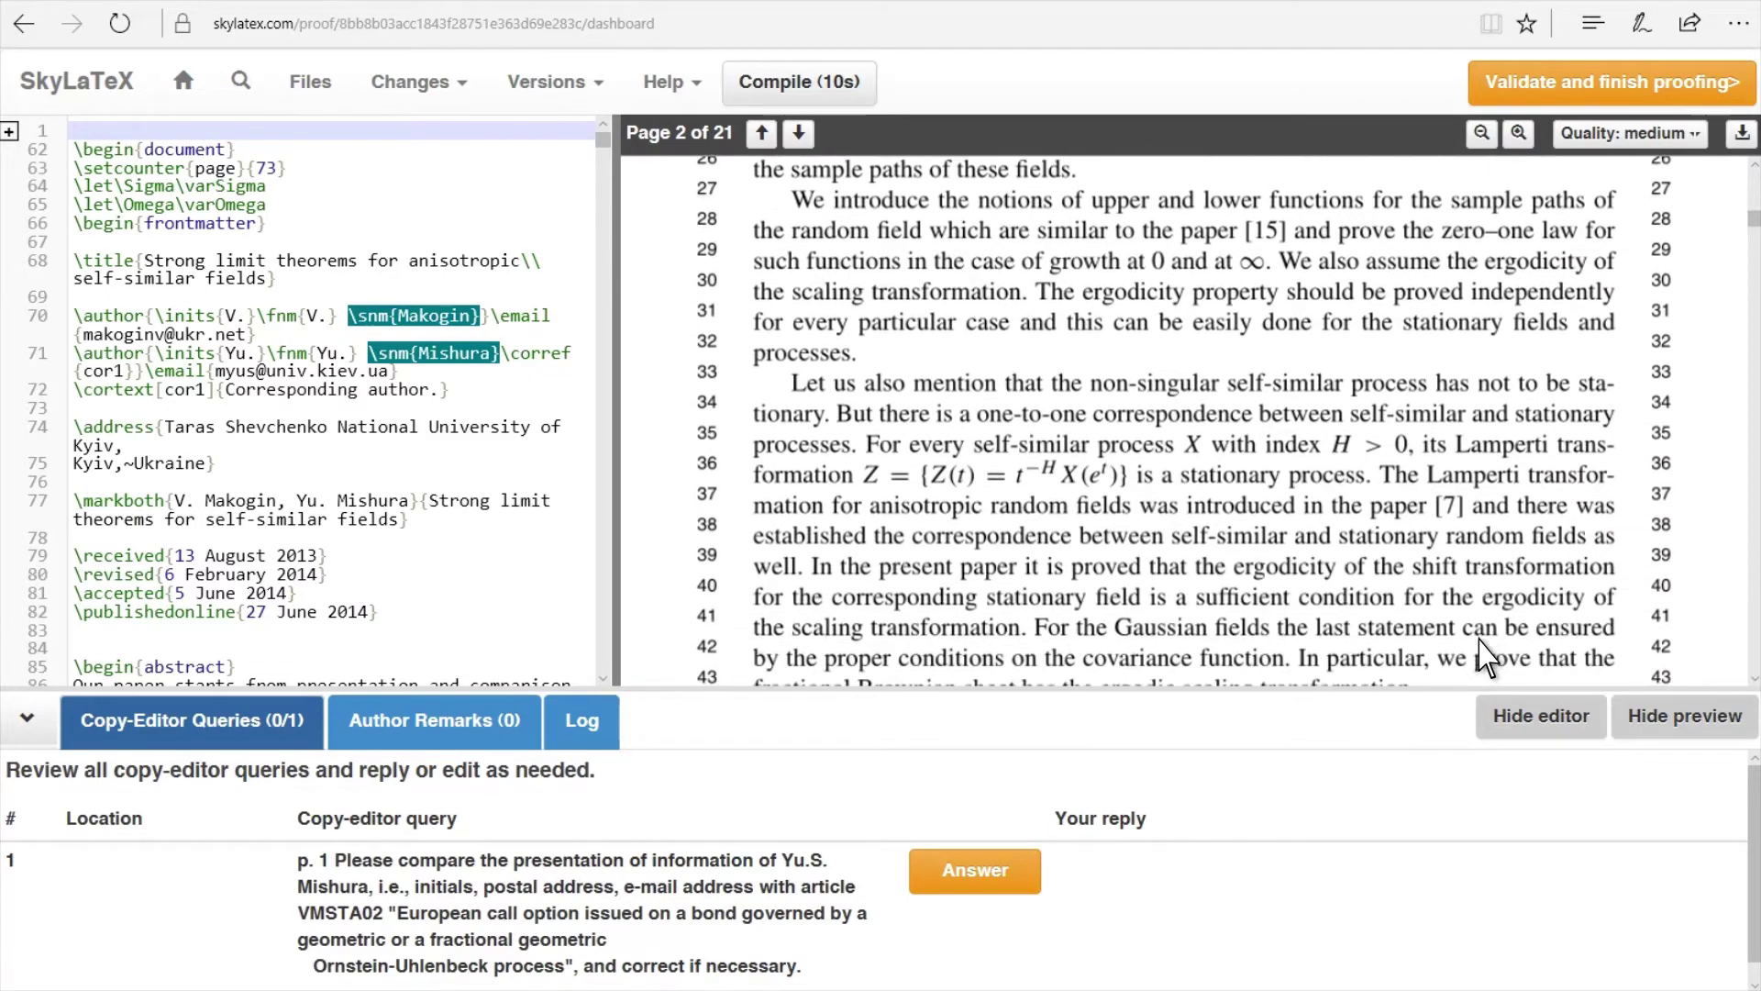
scroll(1483, 653, "down", 3)
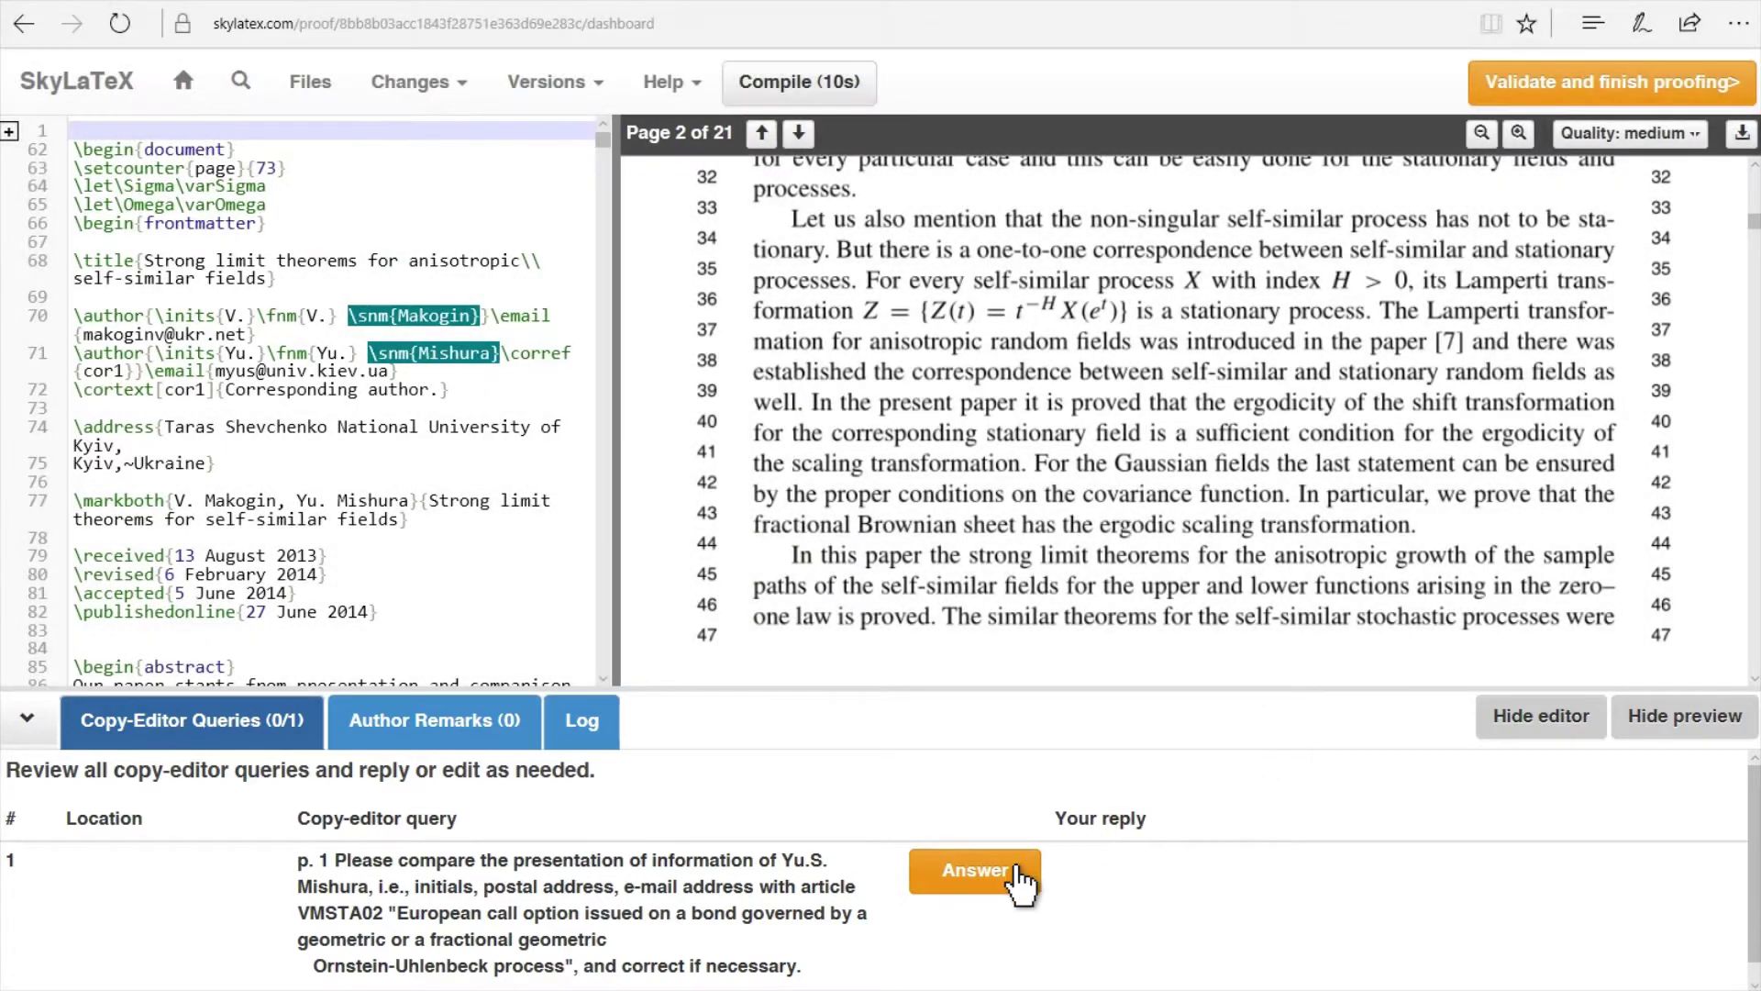
Answer the copy-editor query with the reply 'Ok' and save it.
left_click(1019, 871)
type("Ok")
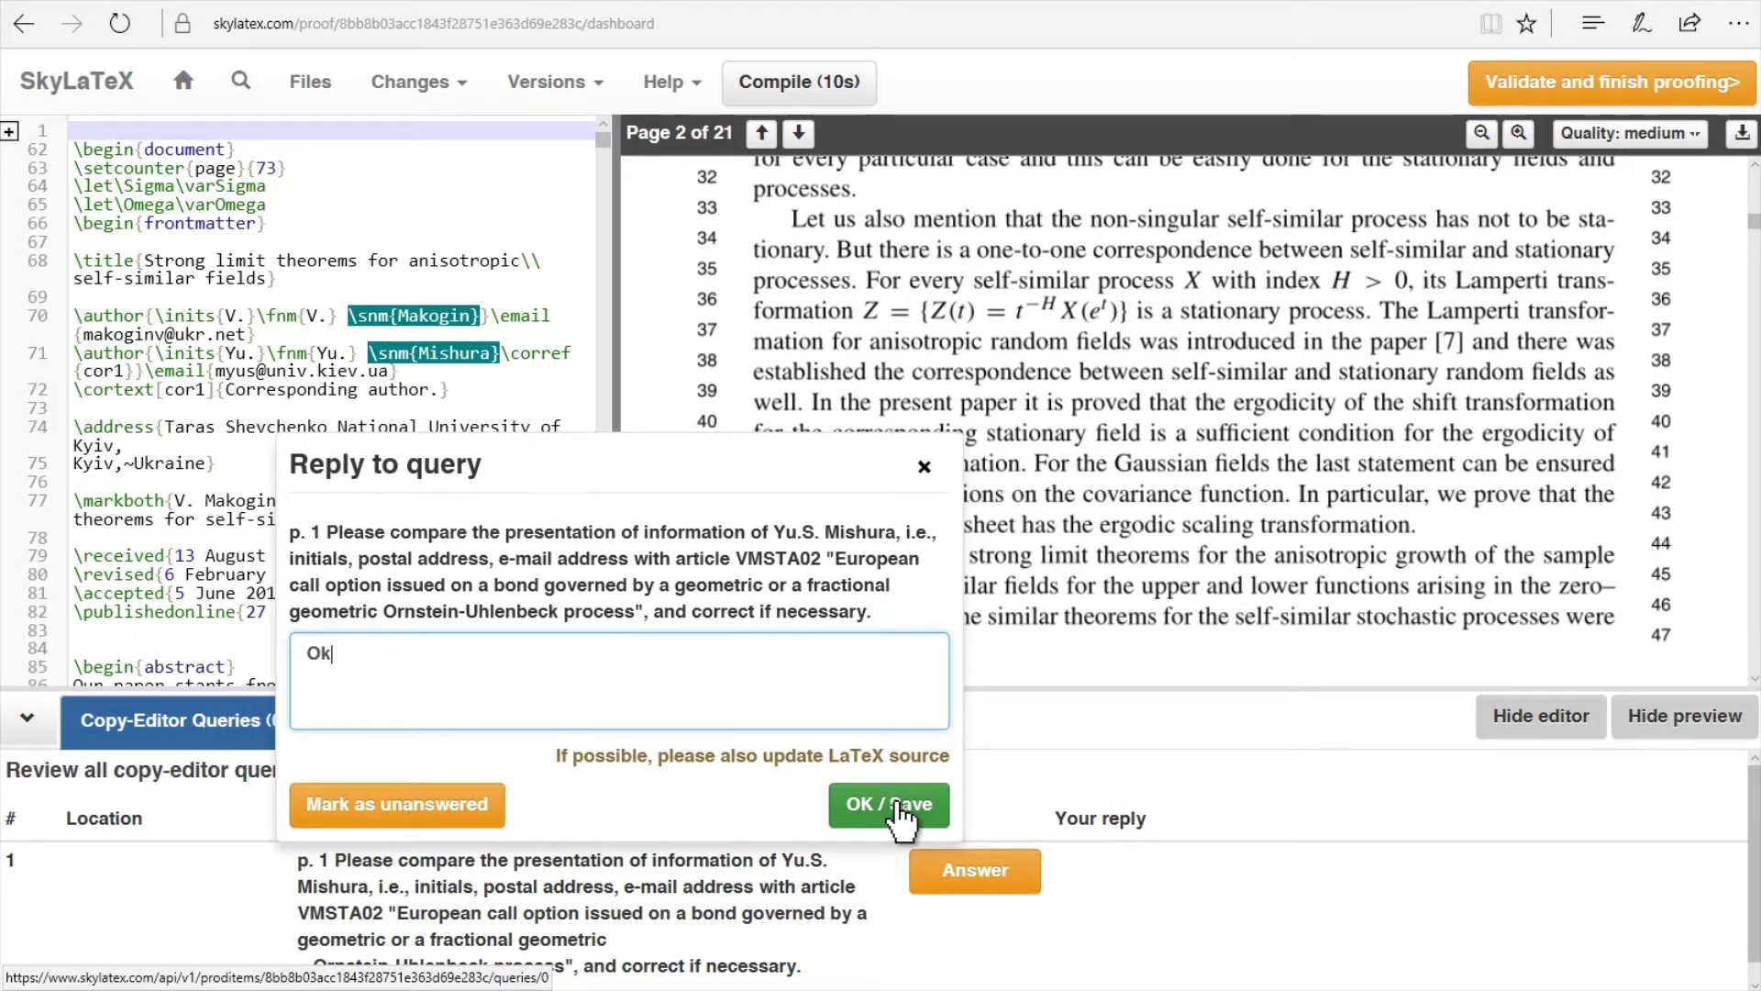
left_click(904, 817)
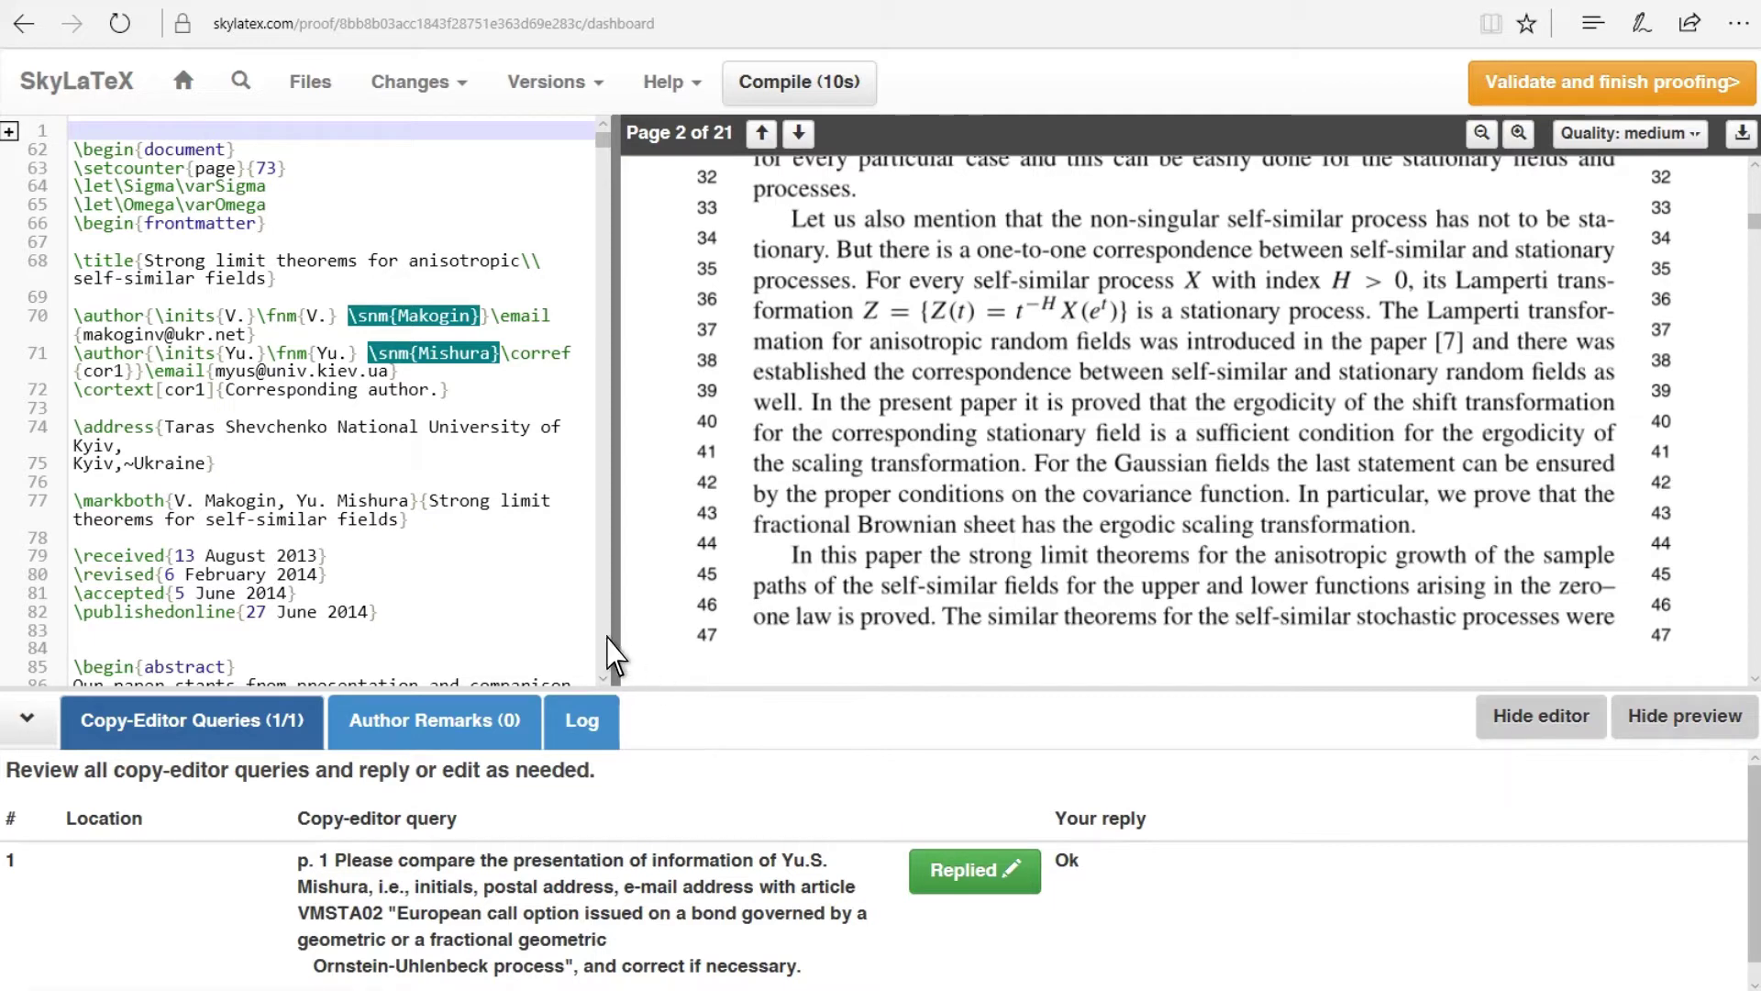
scroll(287, 452, "down", 4)
scroll(292, 468, "down", 9)
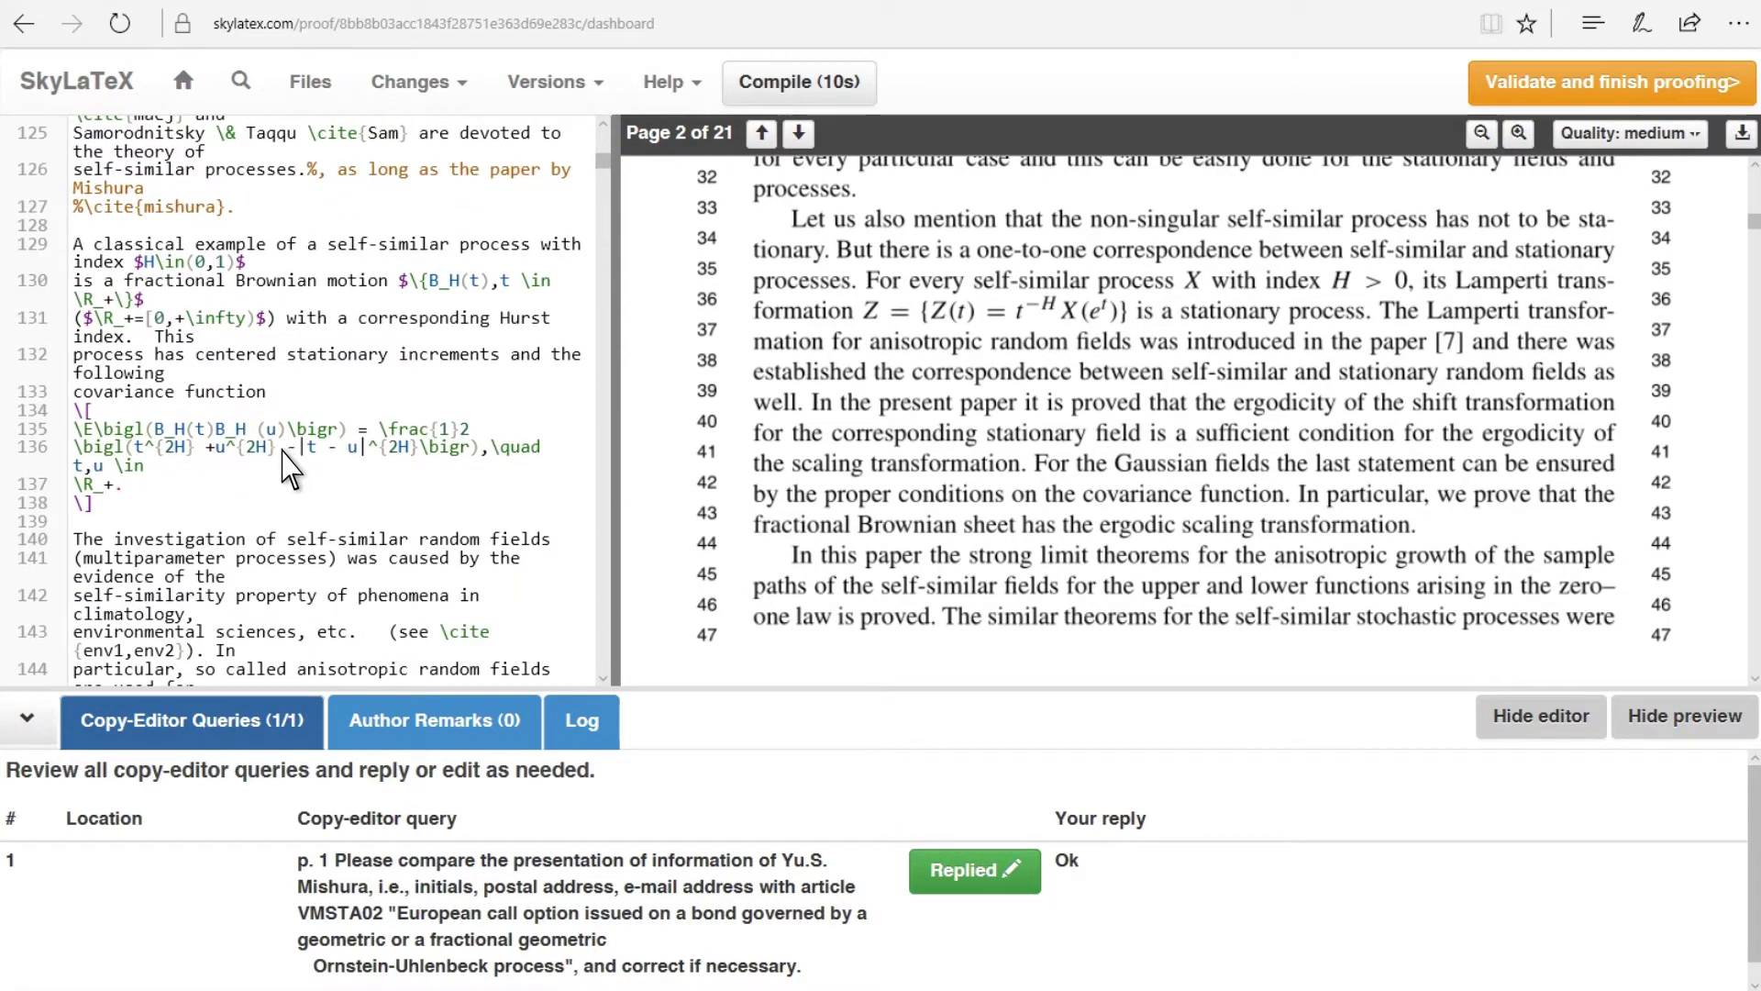
Sync source and preview to the Lamperti transformation passage, placing the cursor after $Z on line 174.
double_click(129, 390)
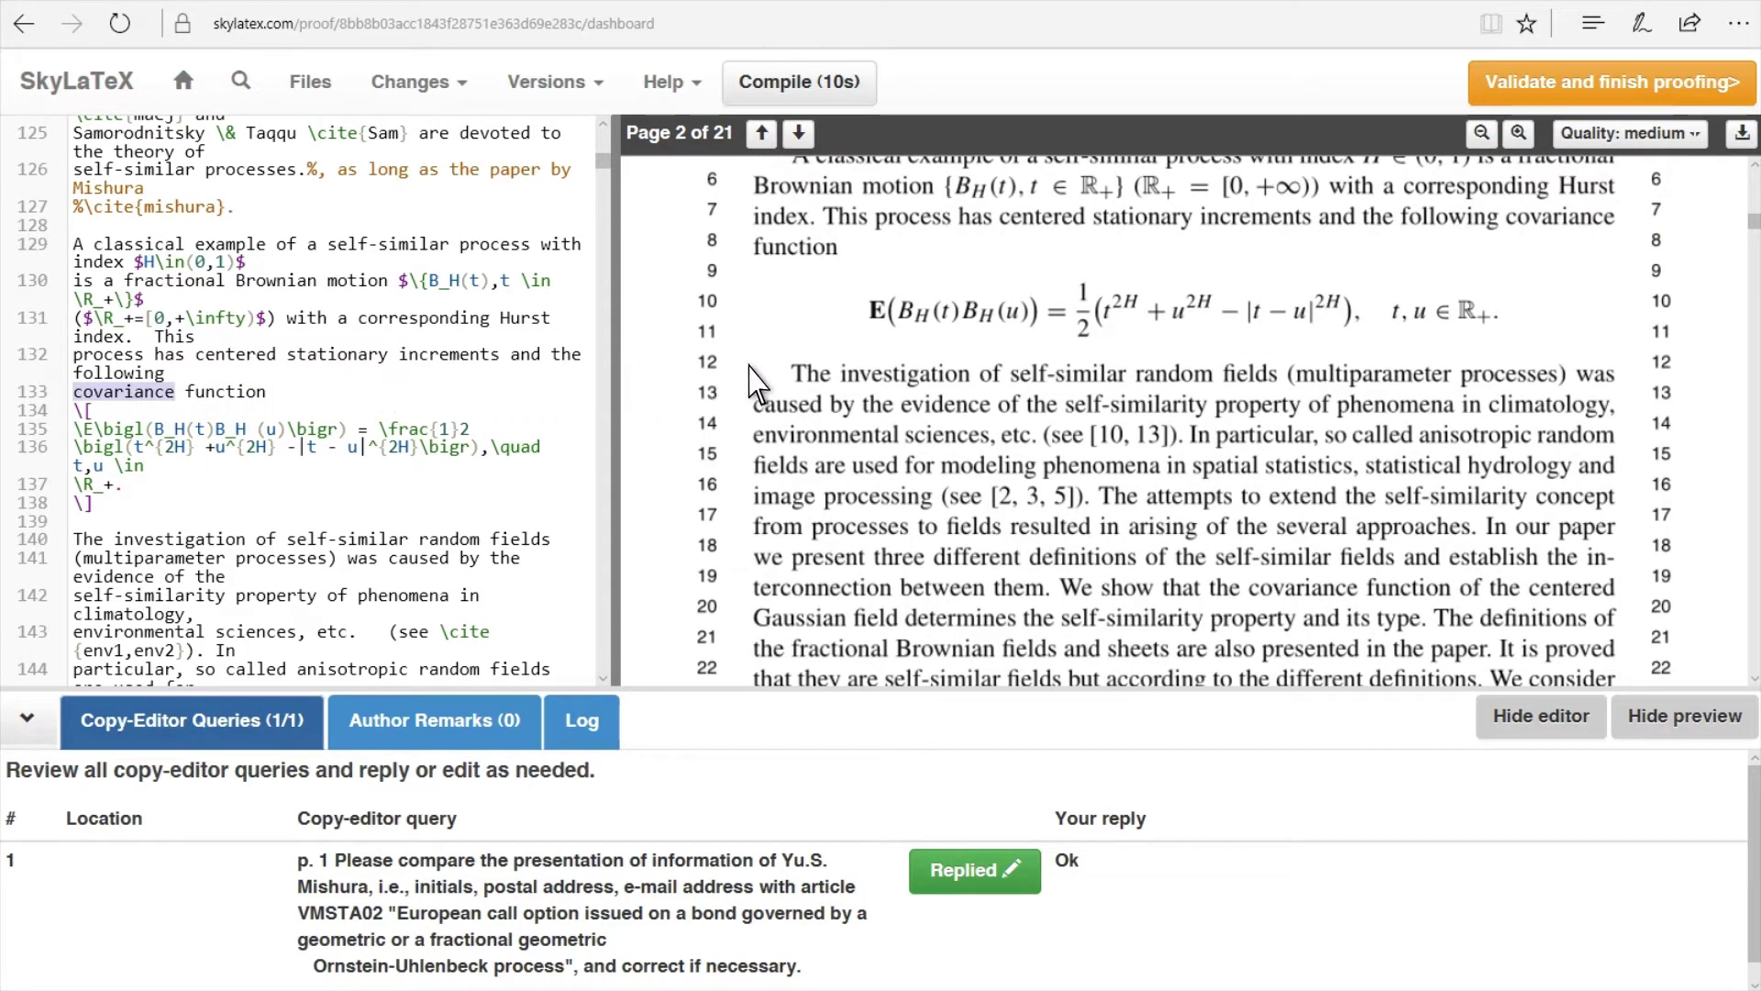
scroll(781, 380, "down", 3)
scroll(781, 376, "down", 7)
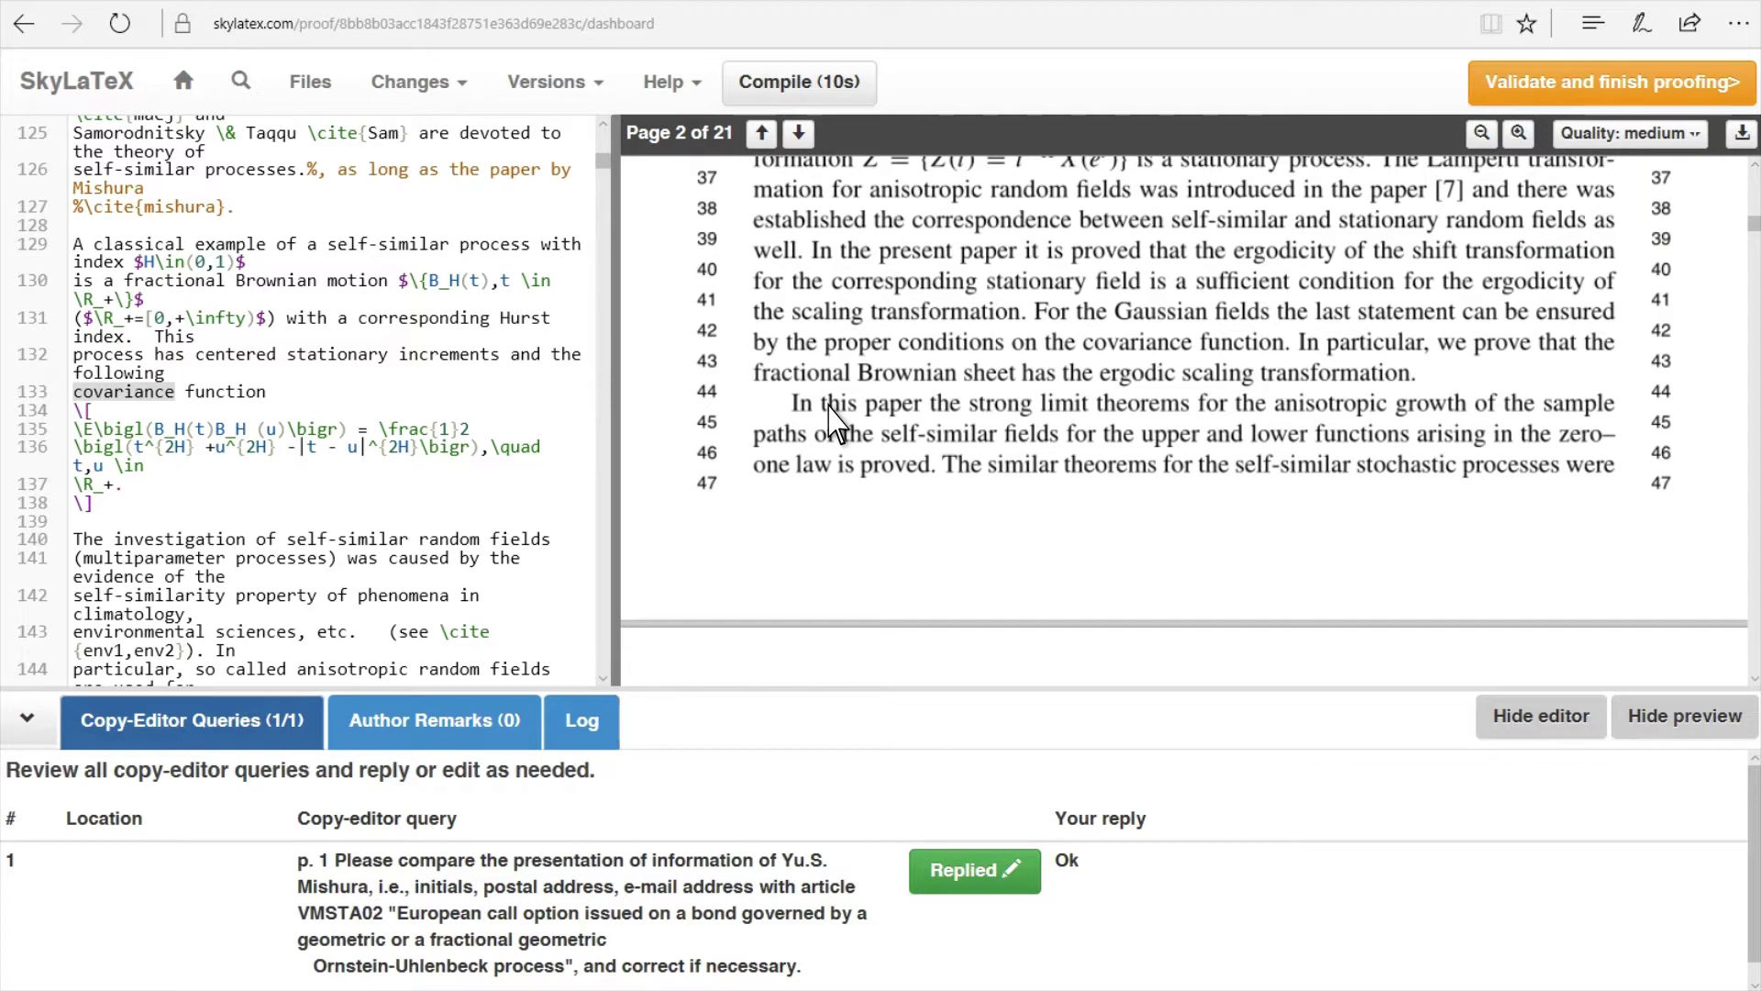
double_click(832, 422)
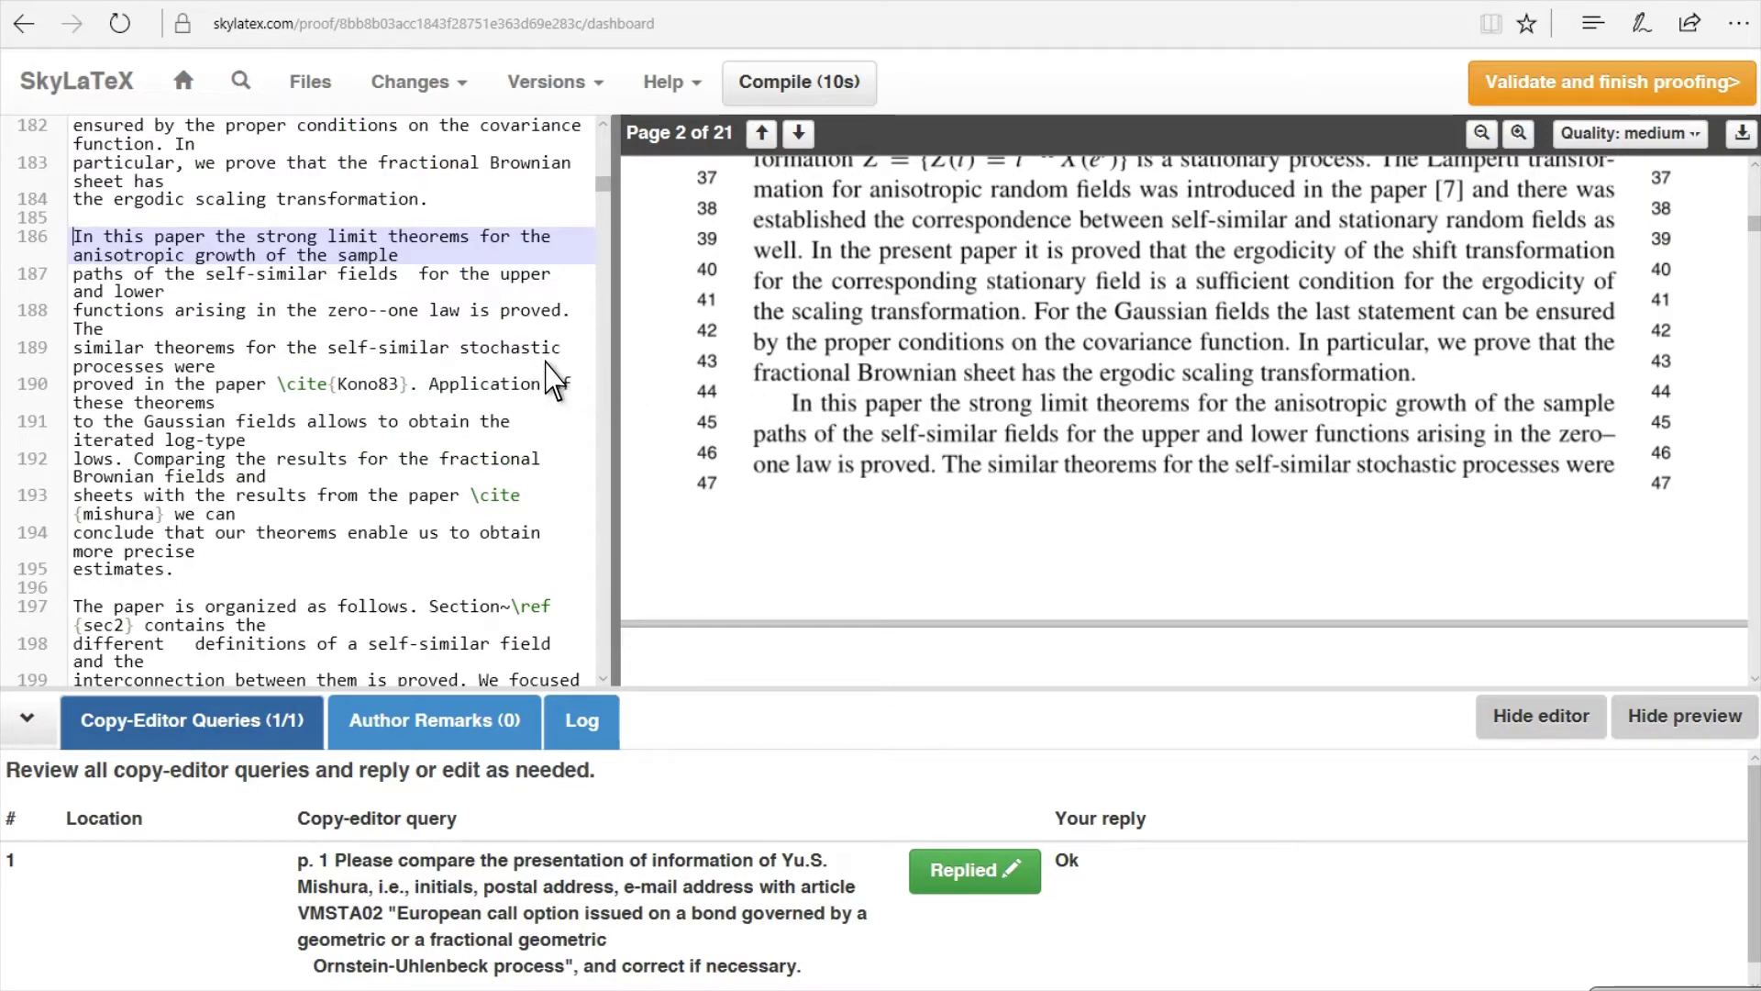
scroll(340, 347, "up", 6)
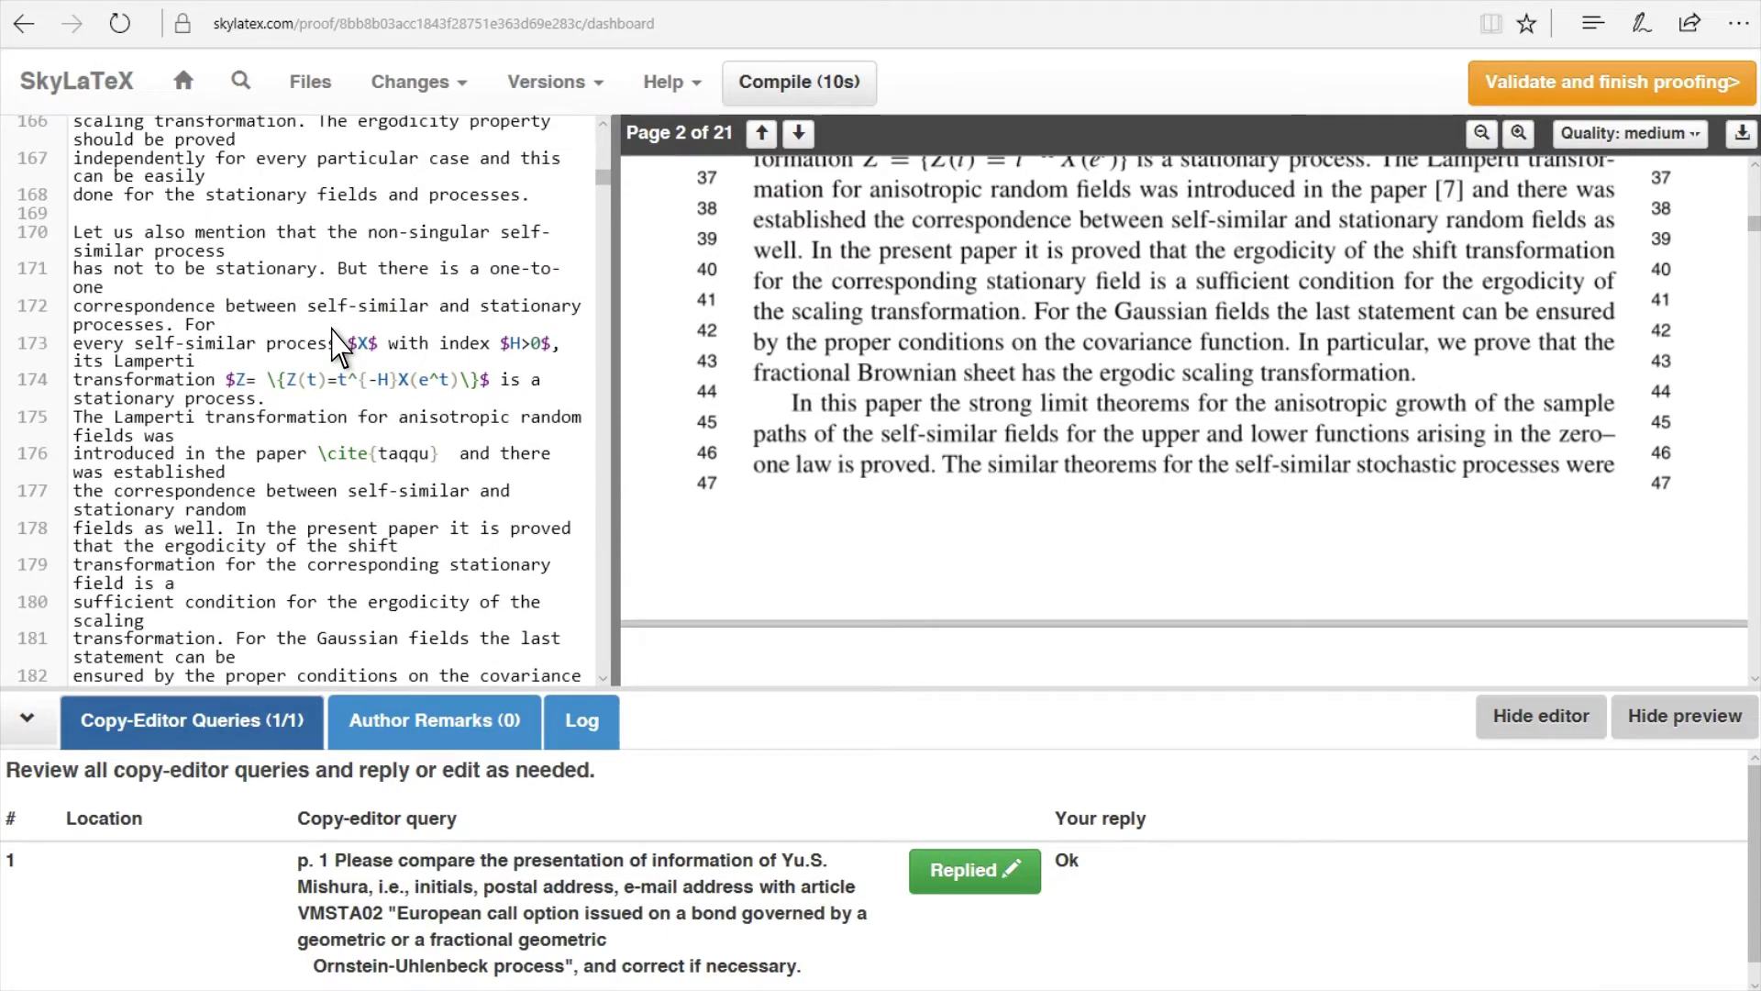
left_click(261, 404)
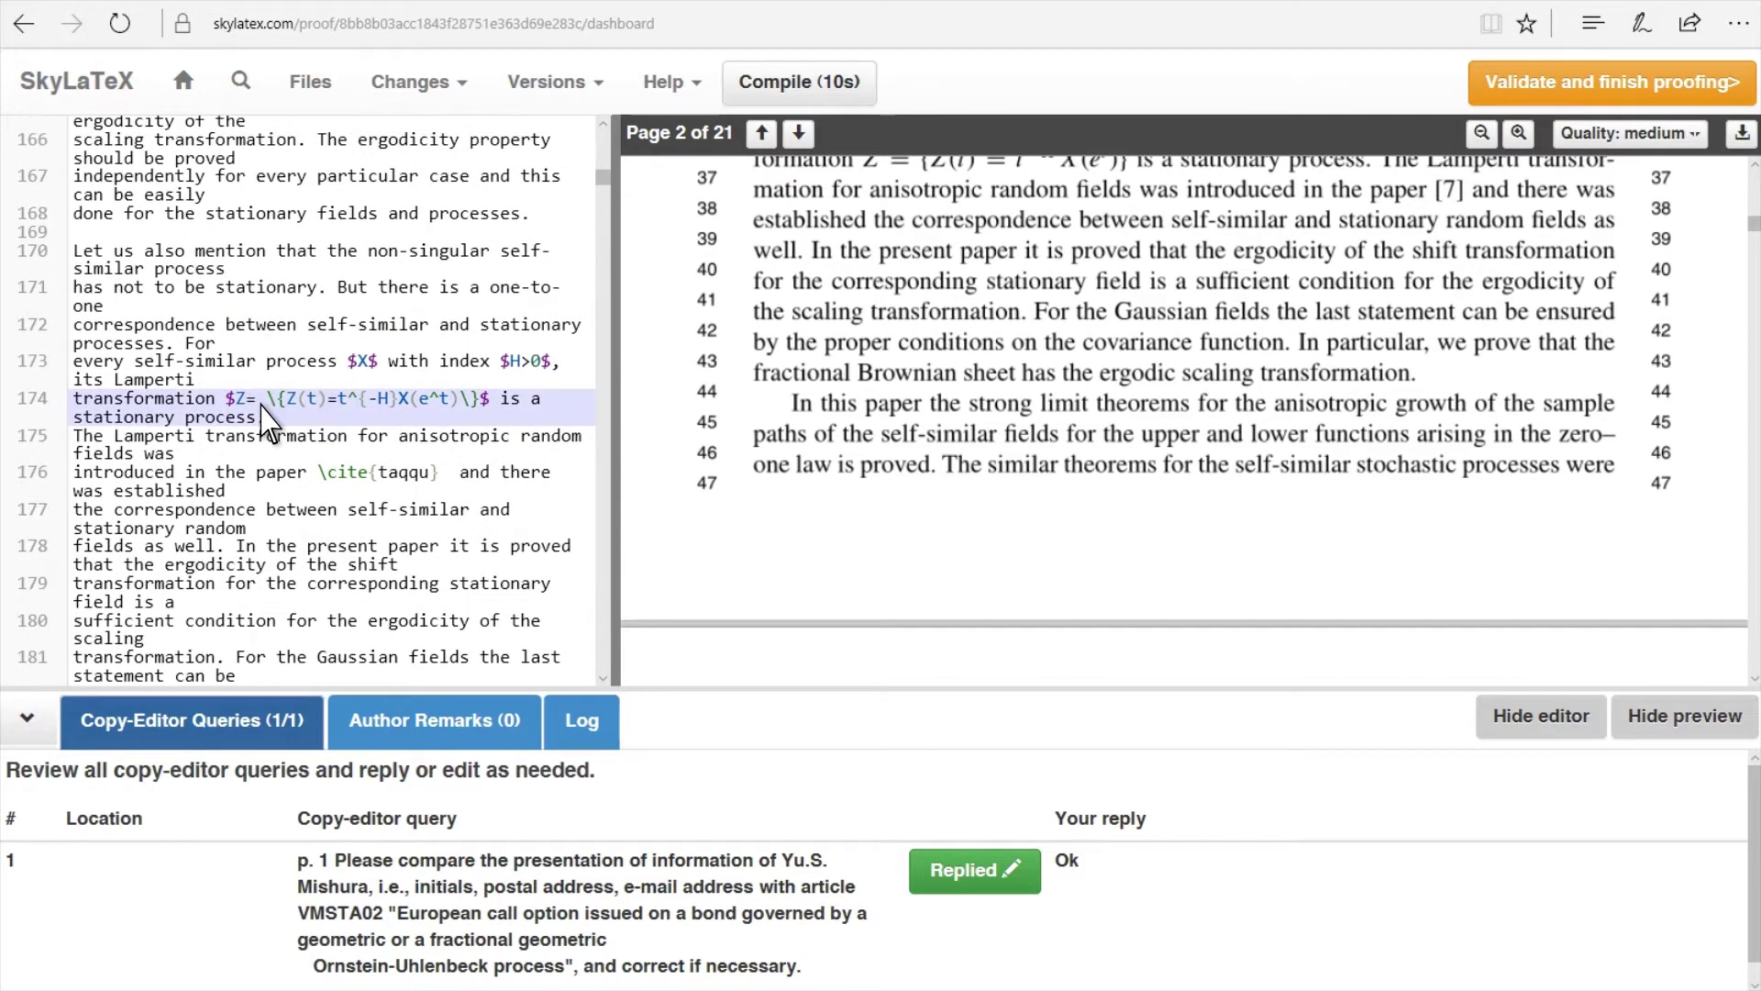
Change the variable $Z to $K on line 174 and recompile the proof.
key("BackSpace")
type("K")
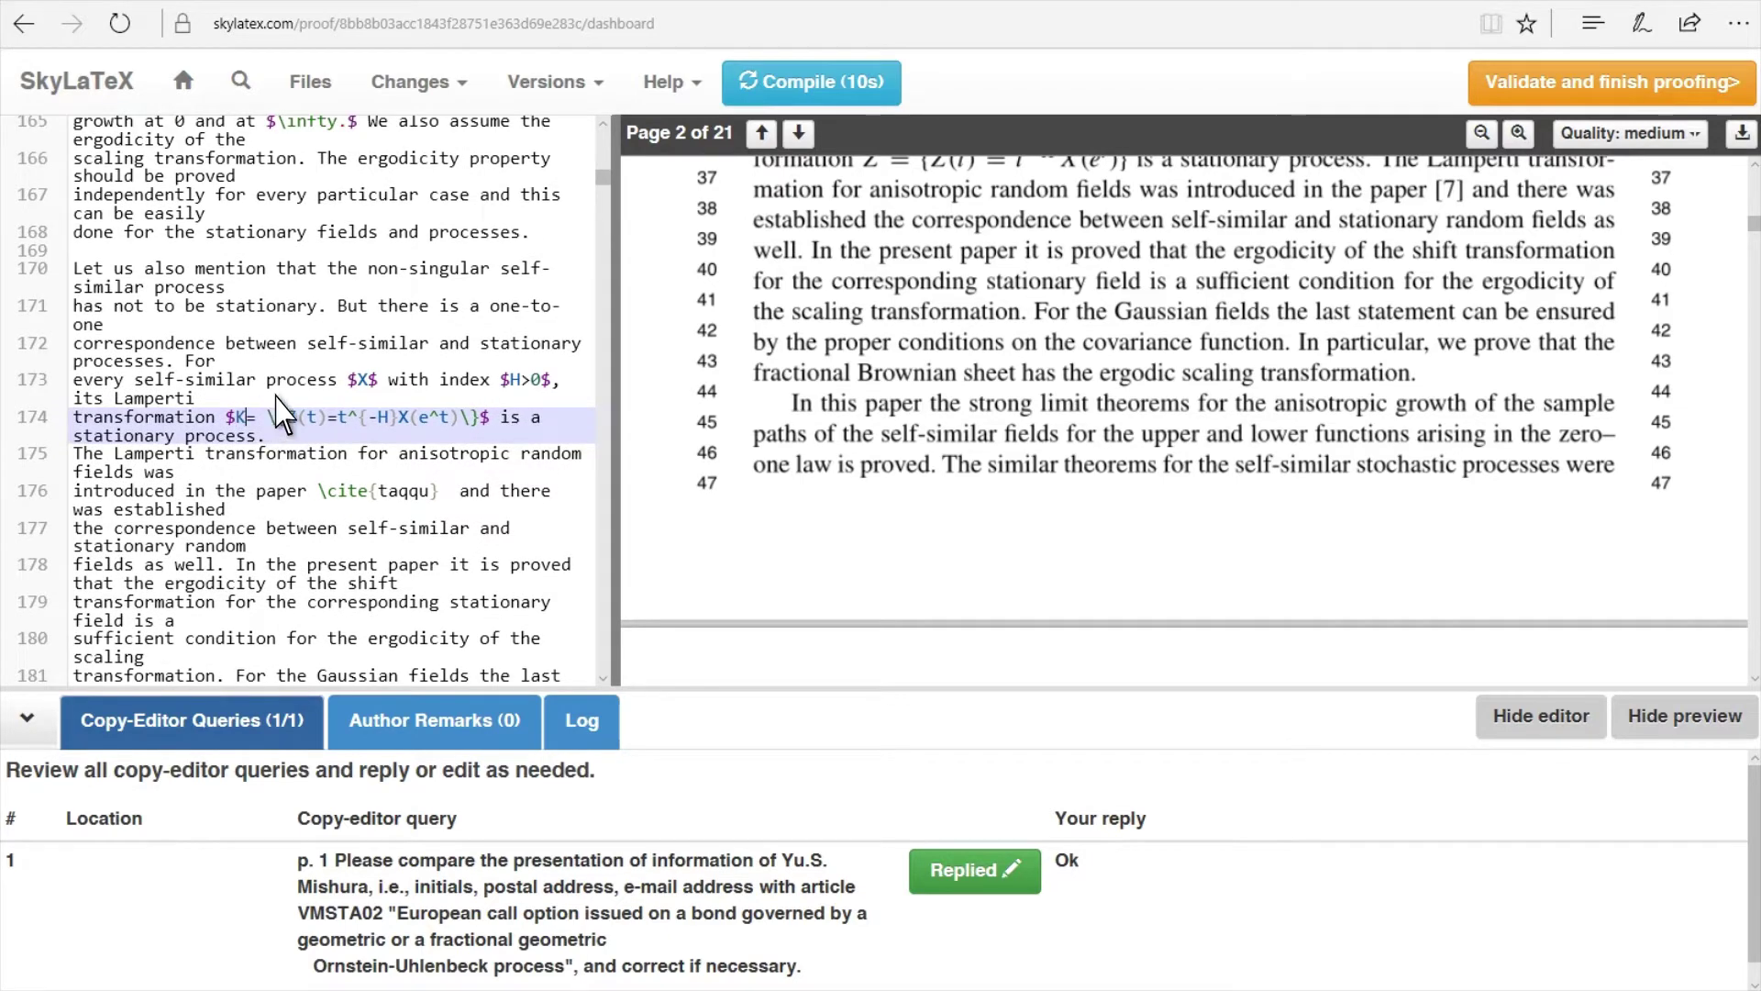
left_click(800, 88)
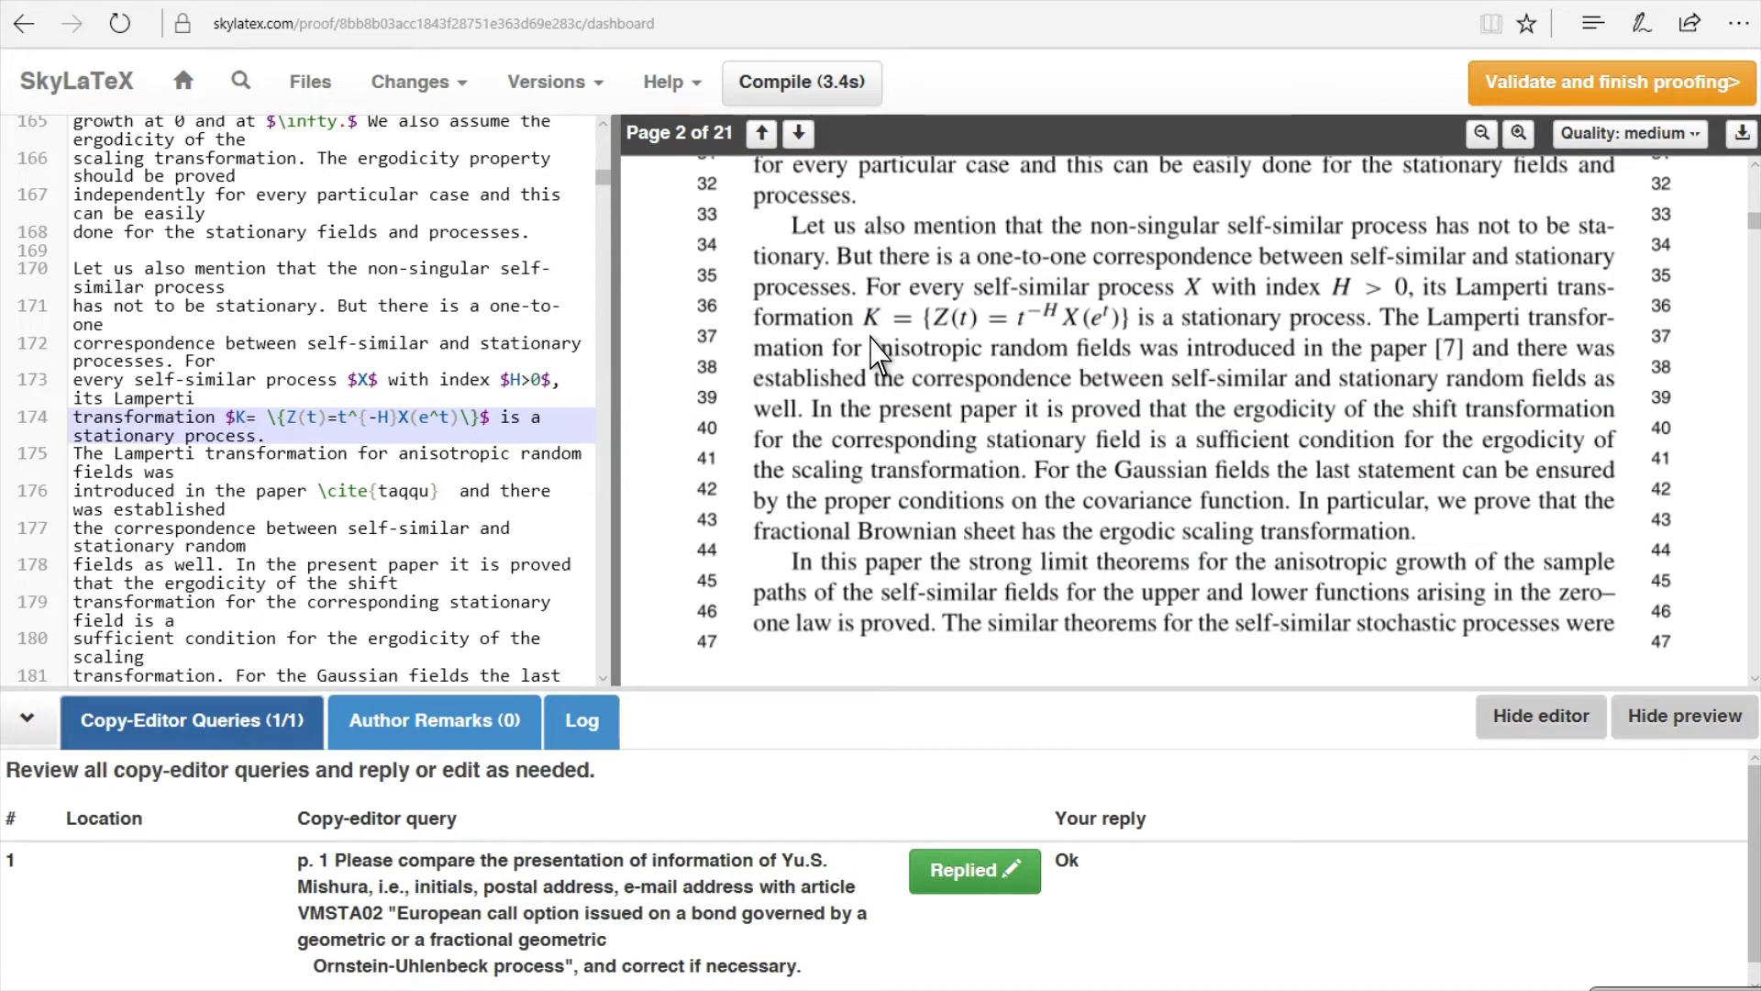
left_click(312, 88)
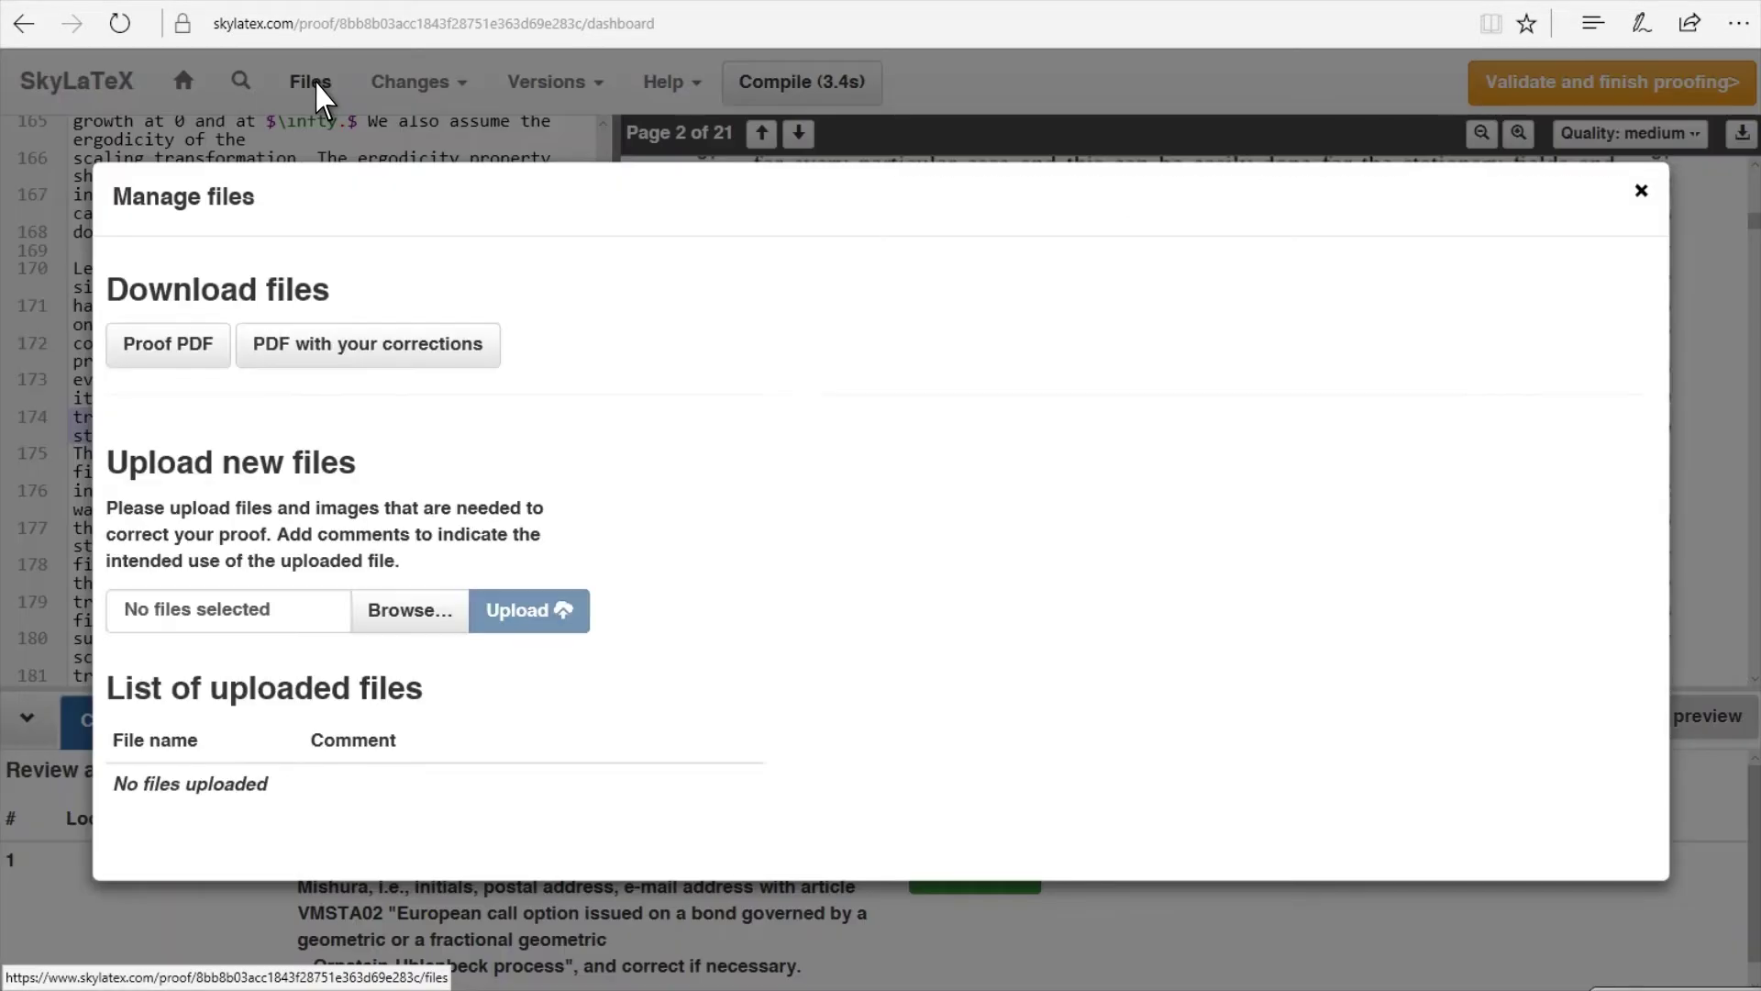
Upload Example.png from OneDrive to the proof's additional files.
left_click(432, 615)
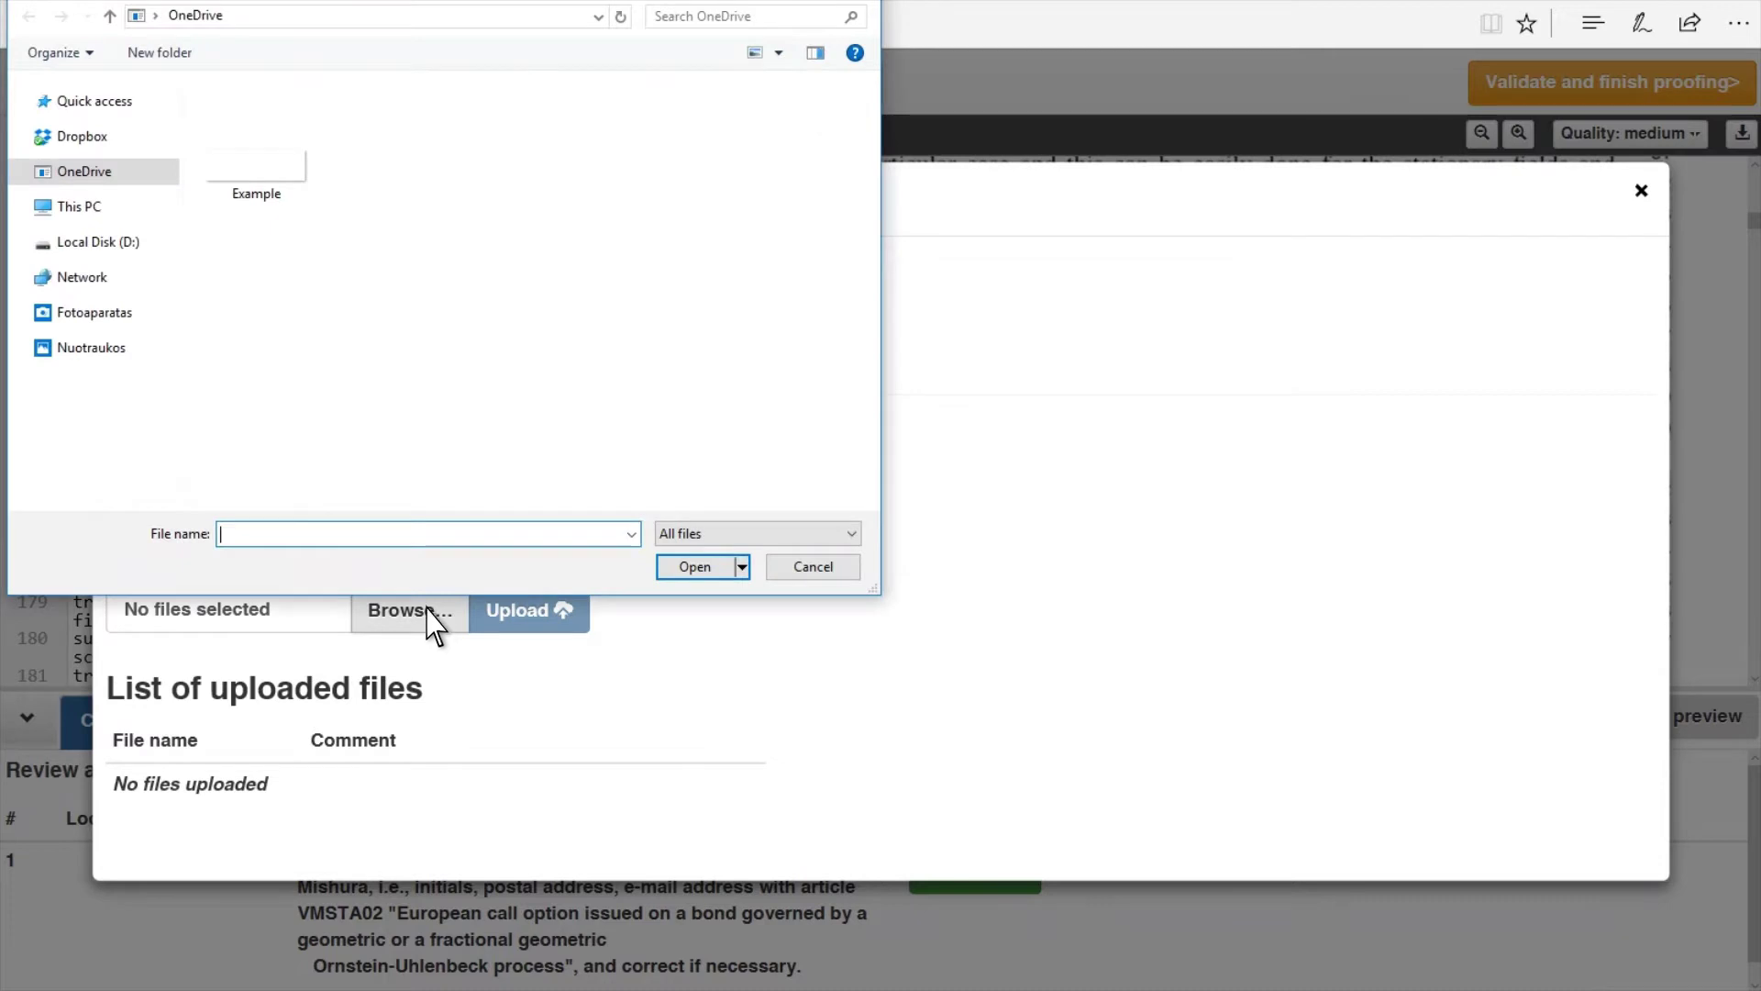
left_click(258, 163)
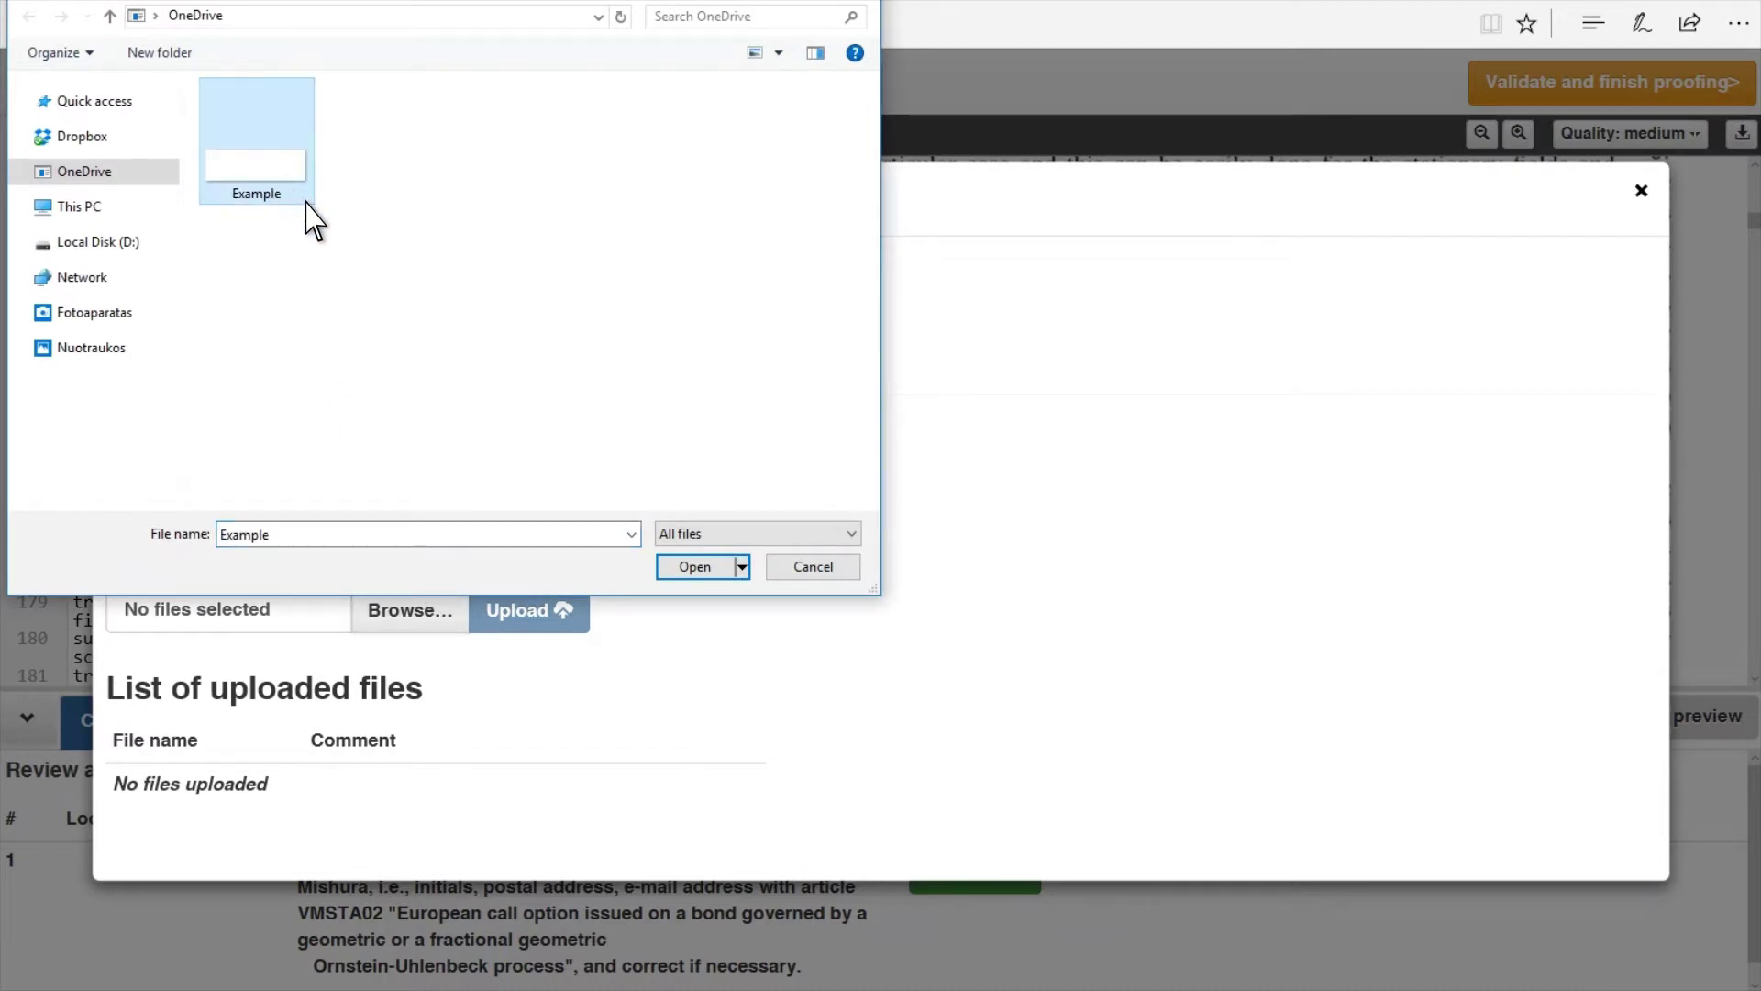
left_click(697, 567)
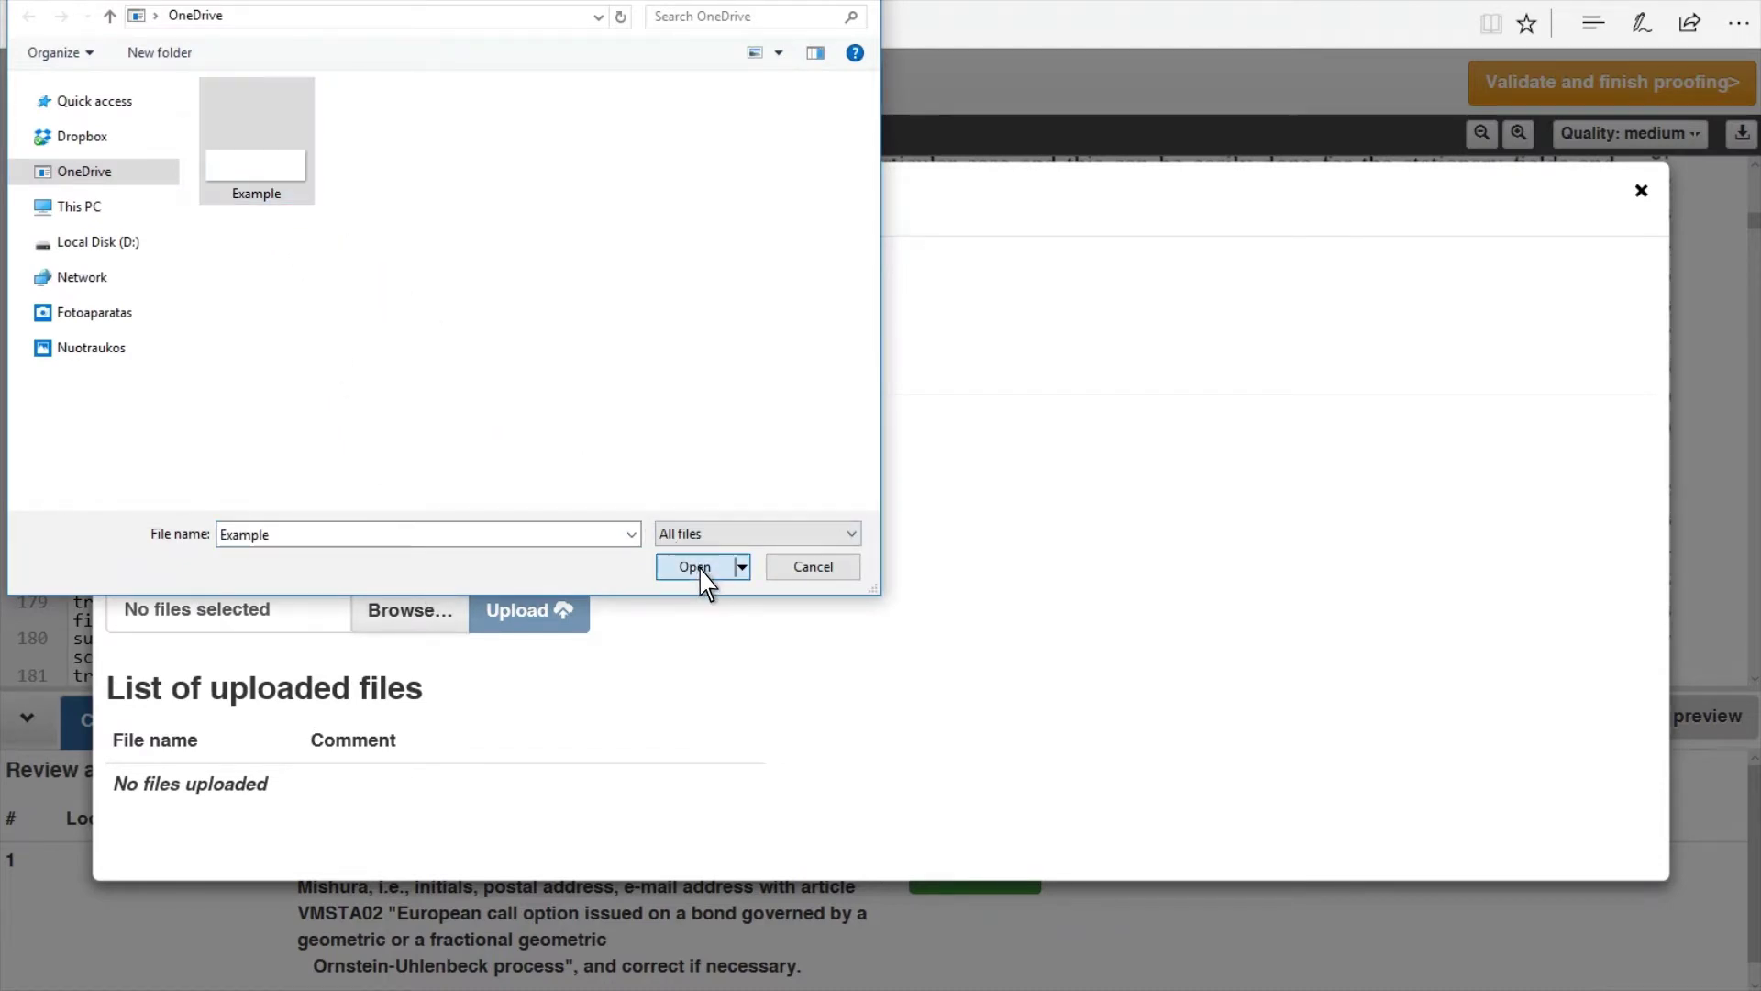
left_click(551, 610)
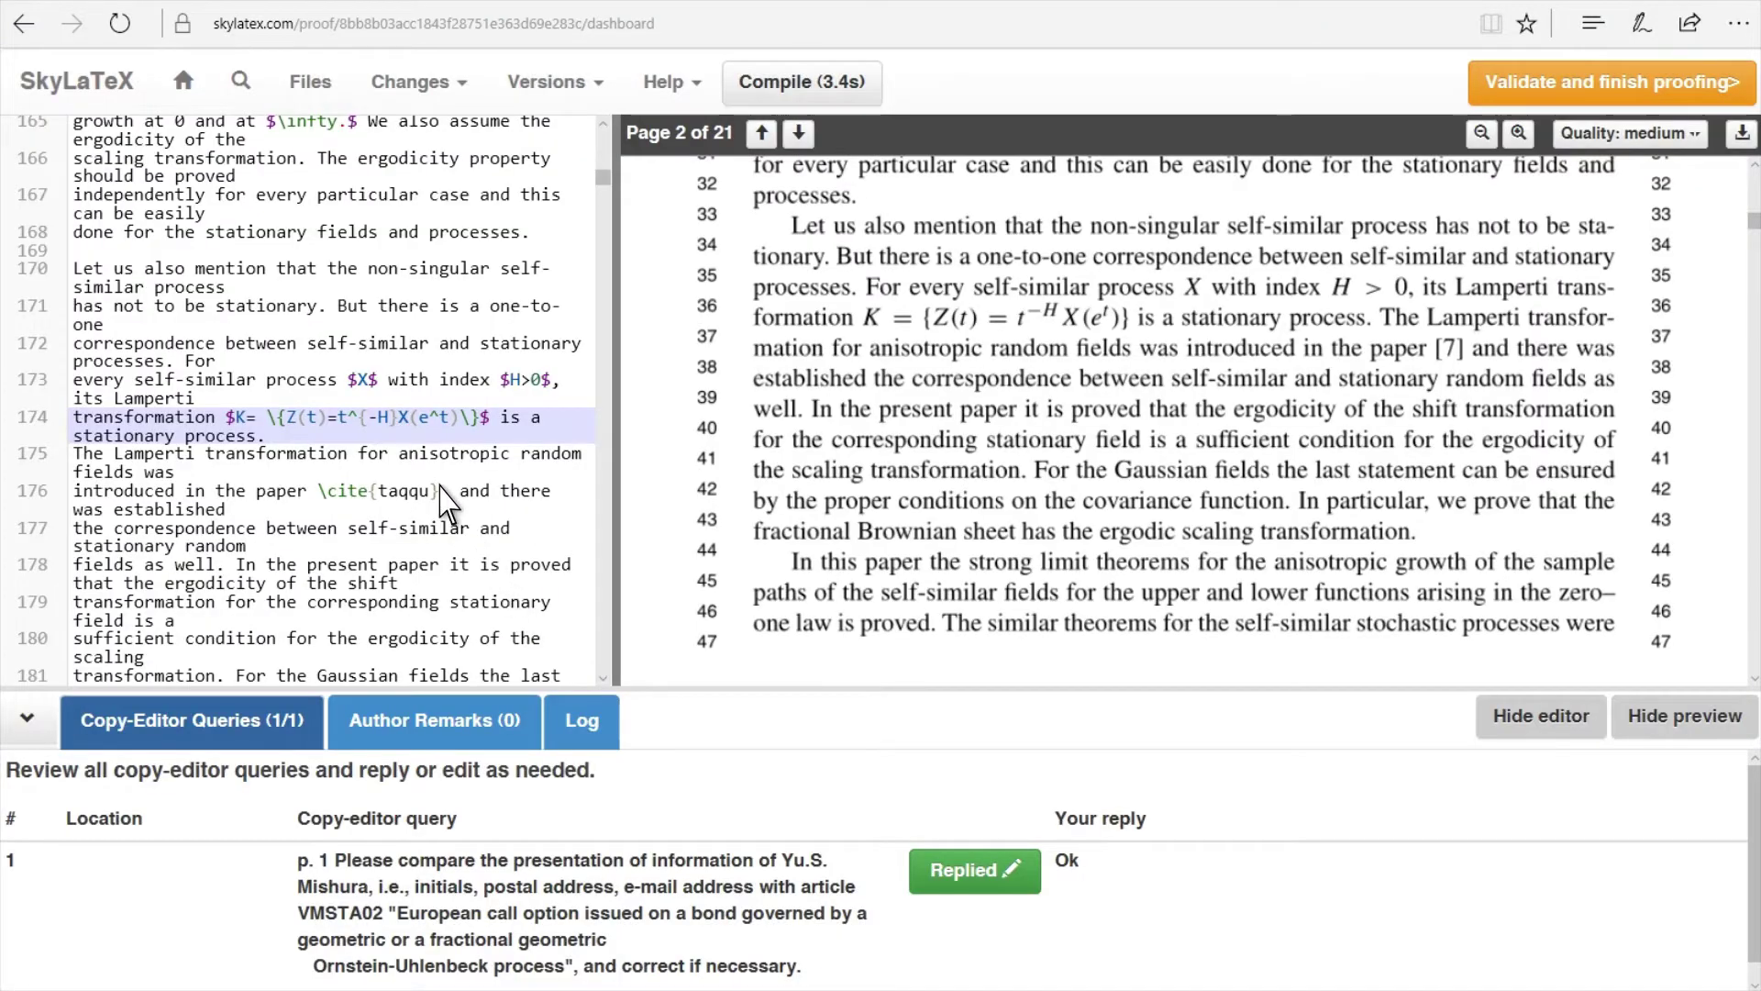
Add and save the author remark 'Remark' on line 134 of the source.
scroll(367, 390, "up", 9)
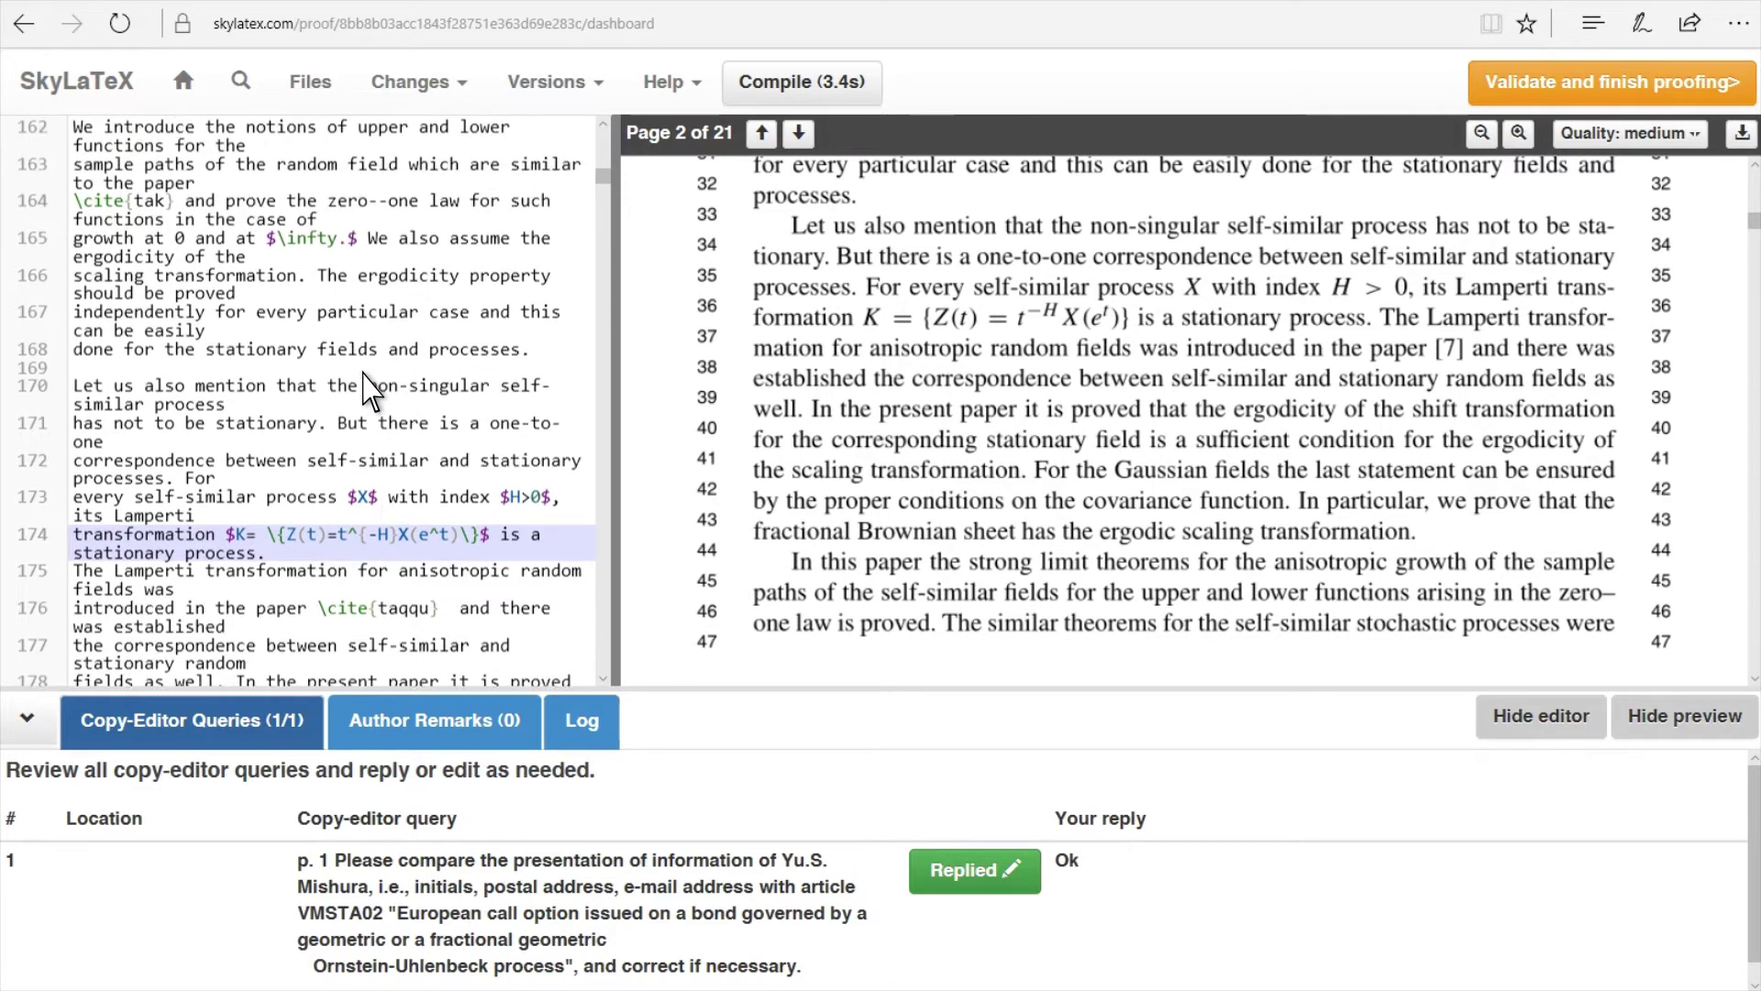
scroll(367, 389, "up", 6)
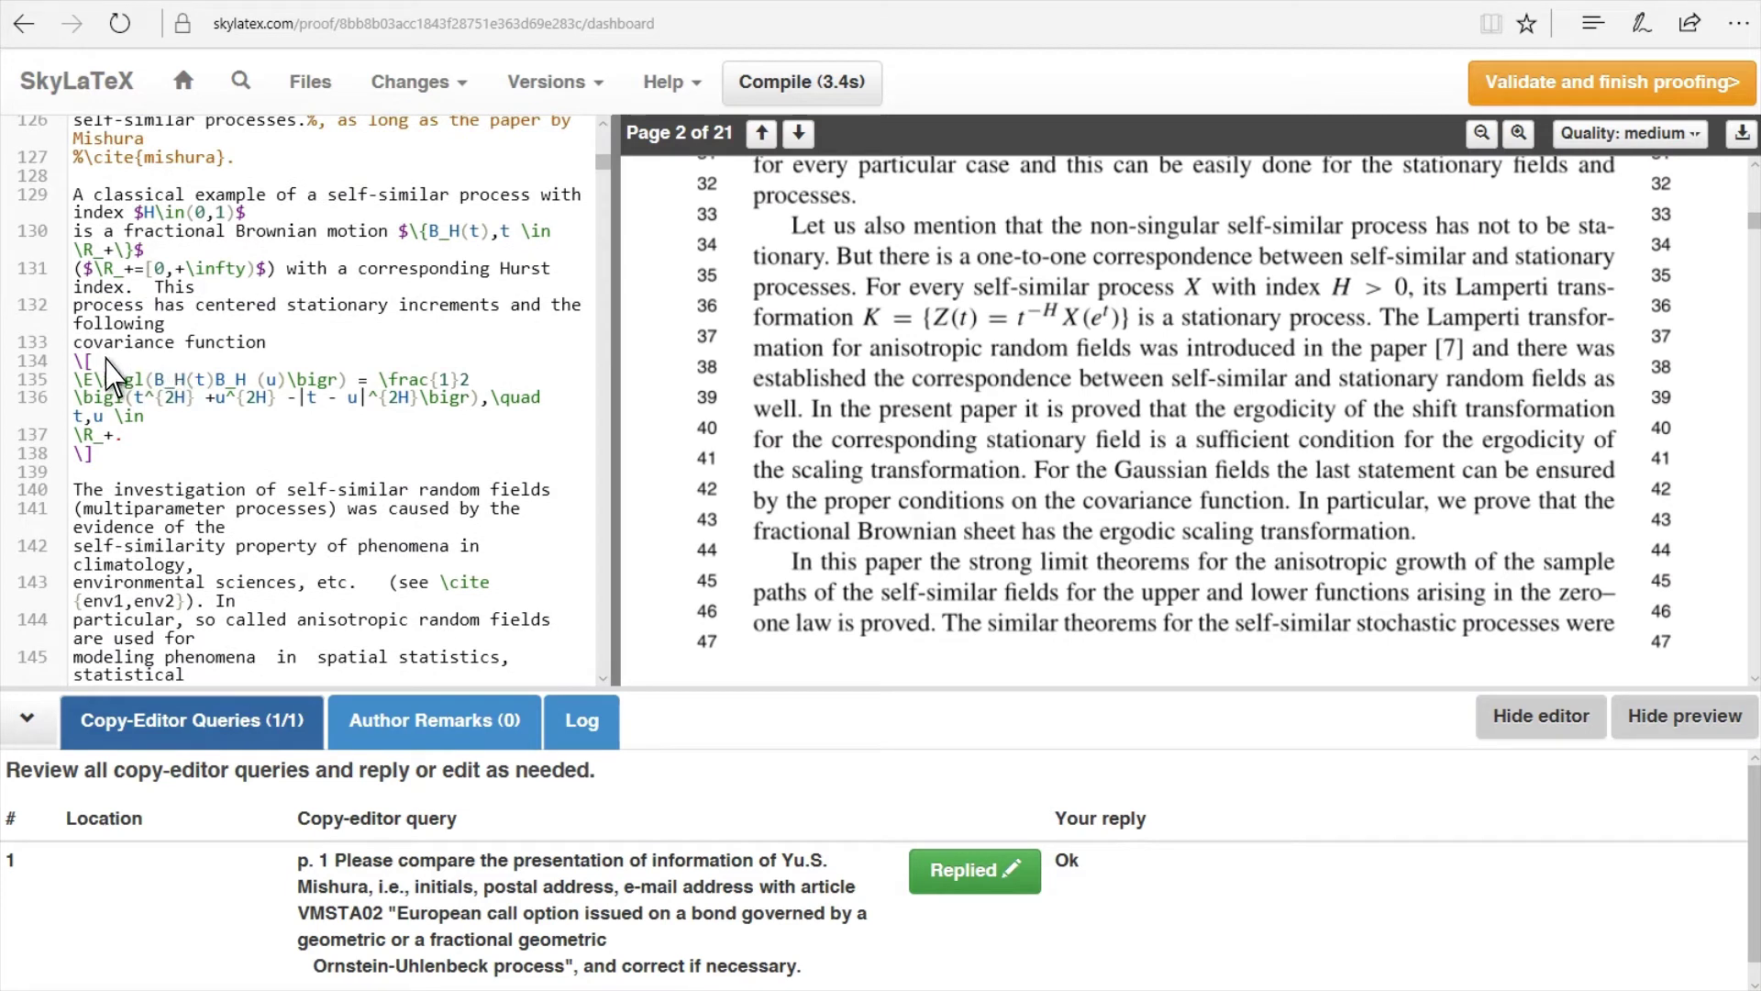
left_click(59, 360)
type("Remark")
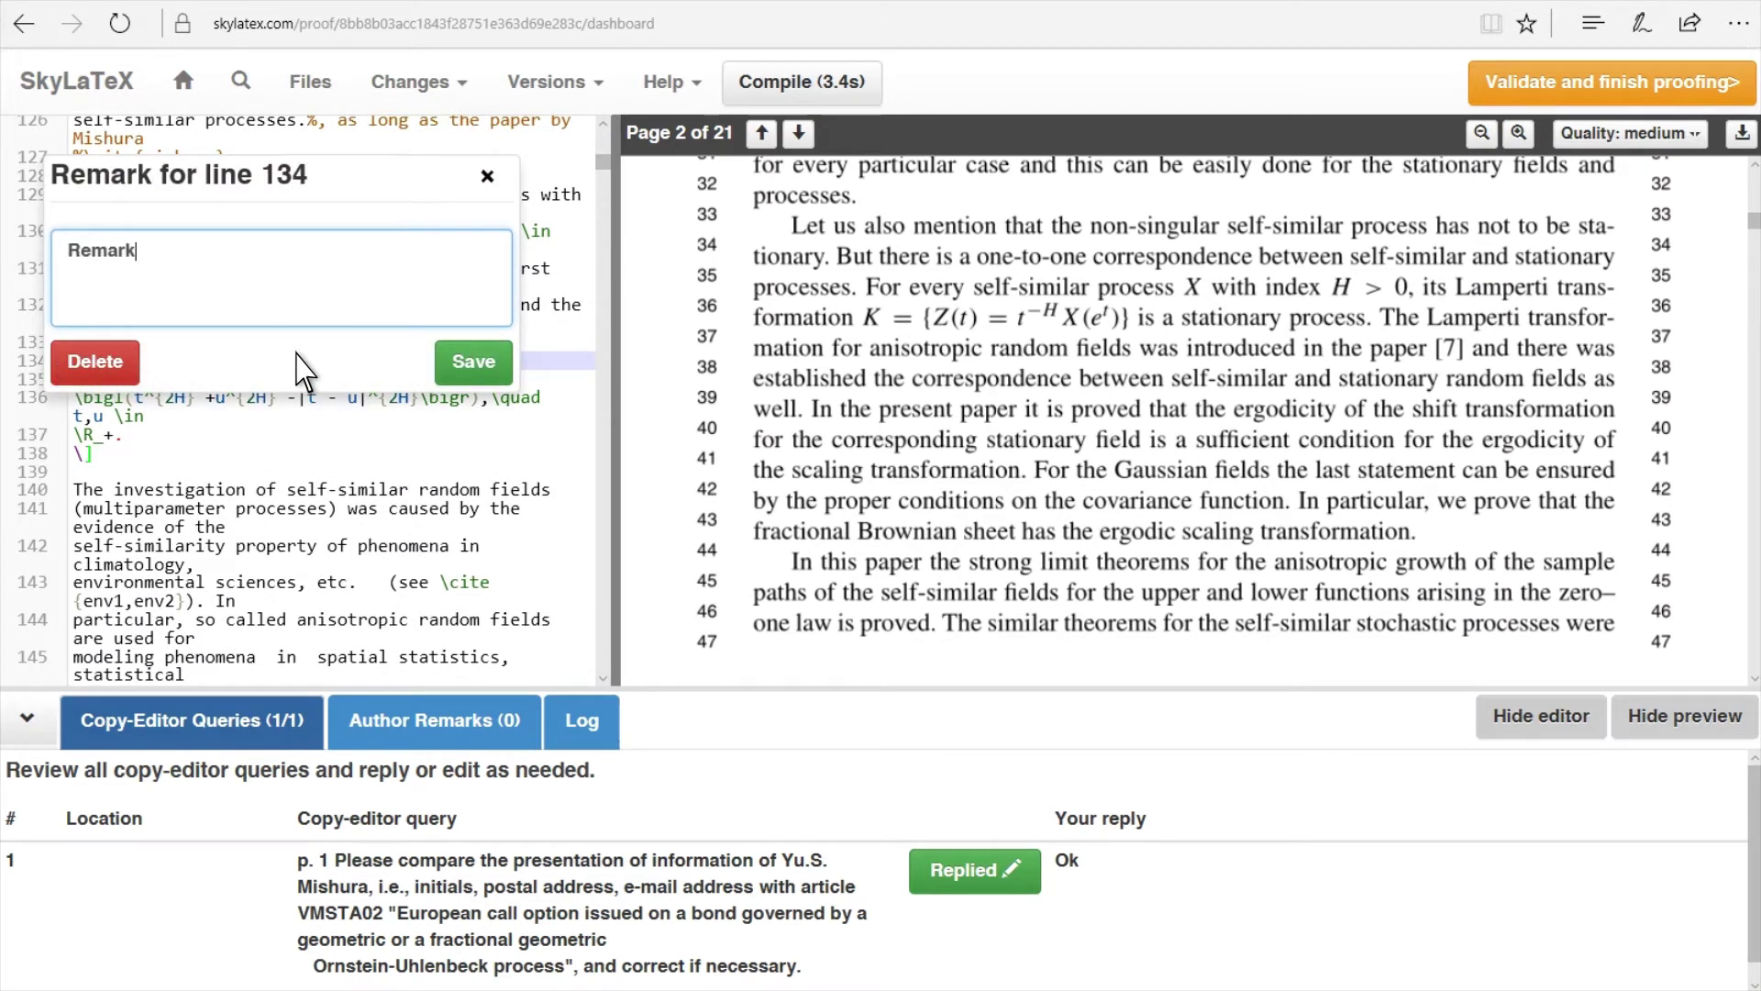
left_click(475, 363)
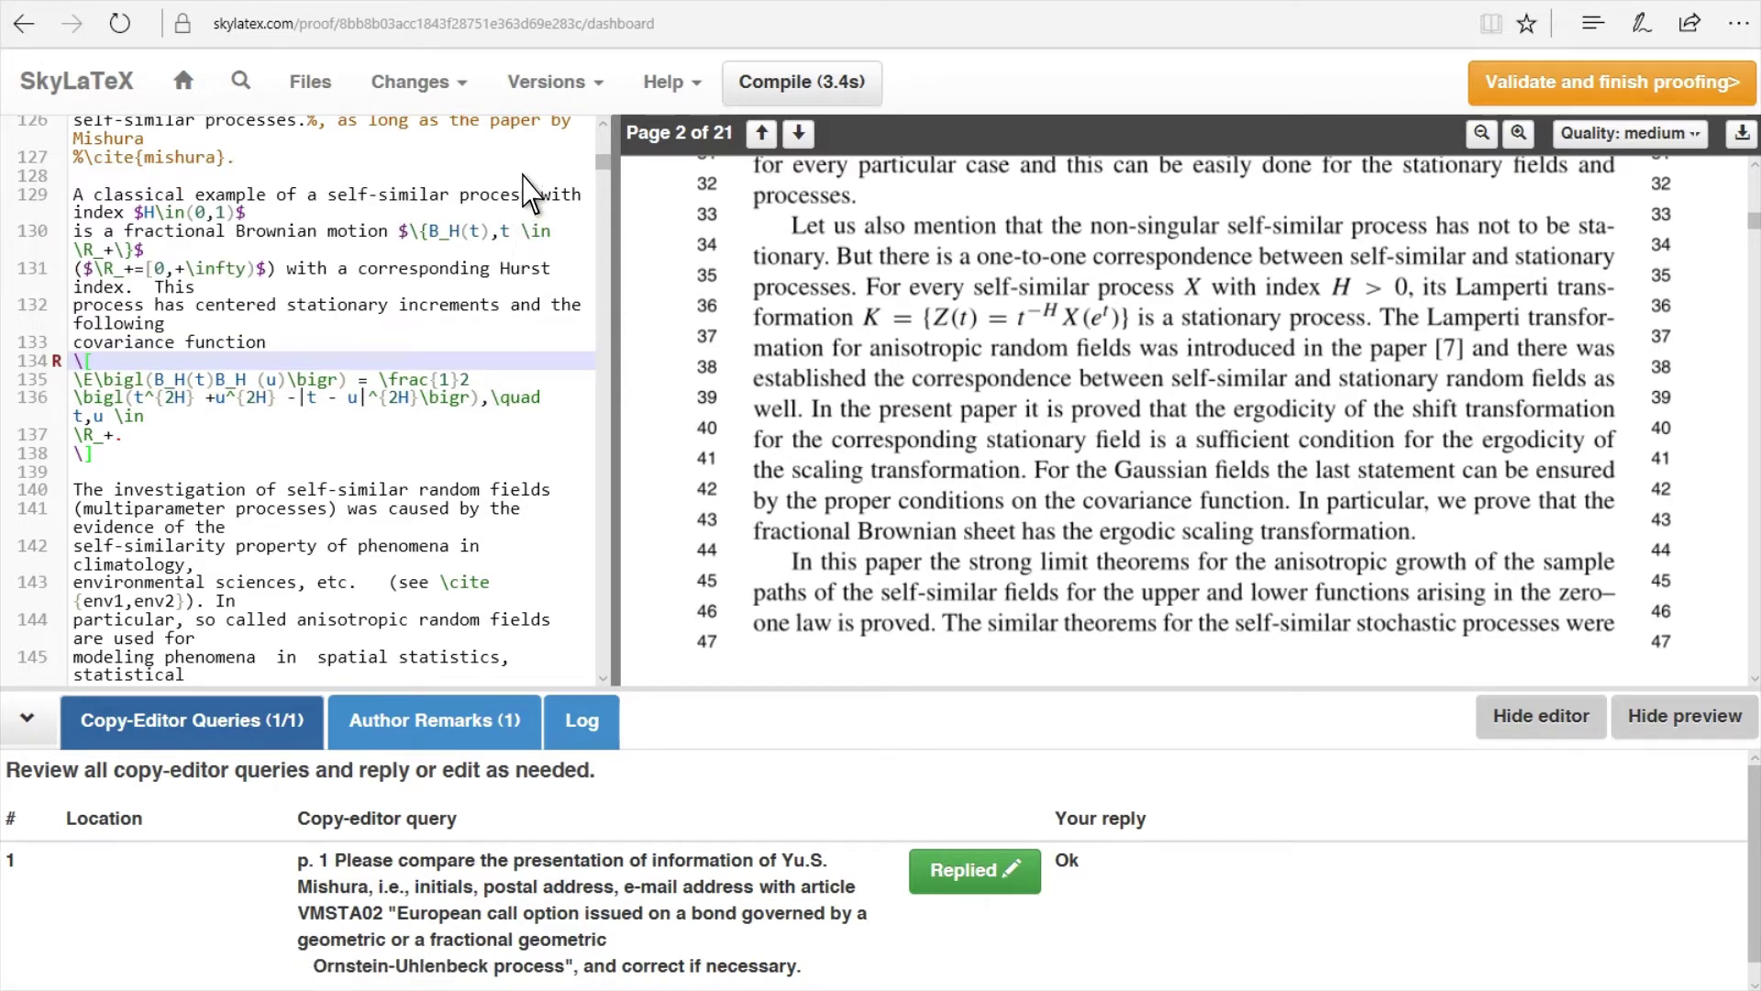
left_click(548, 83)
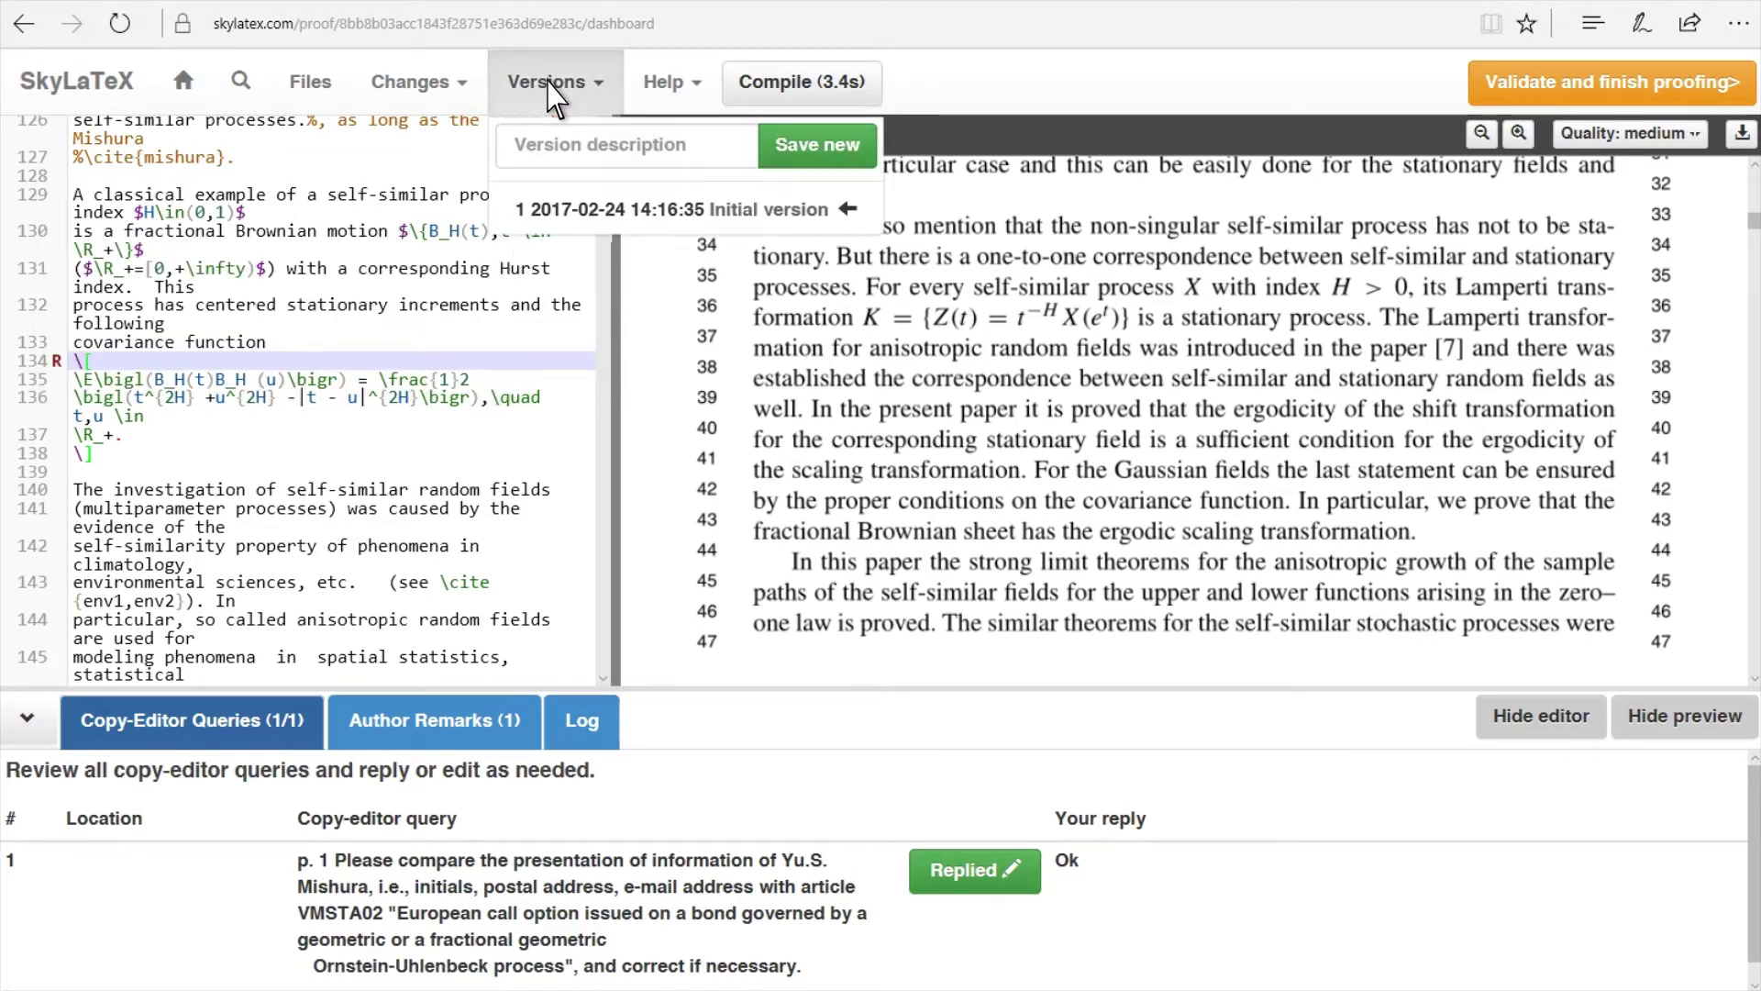
Save a new proof version described as 'Version Nr.1'.
type("Version Nr.1")
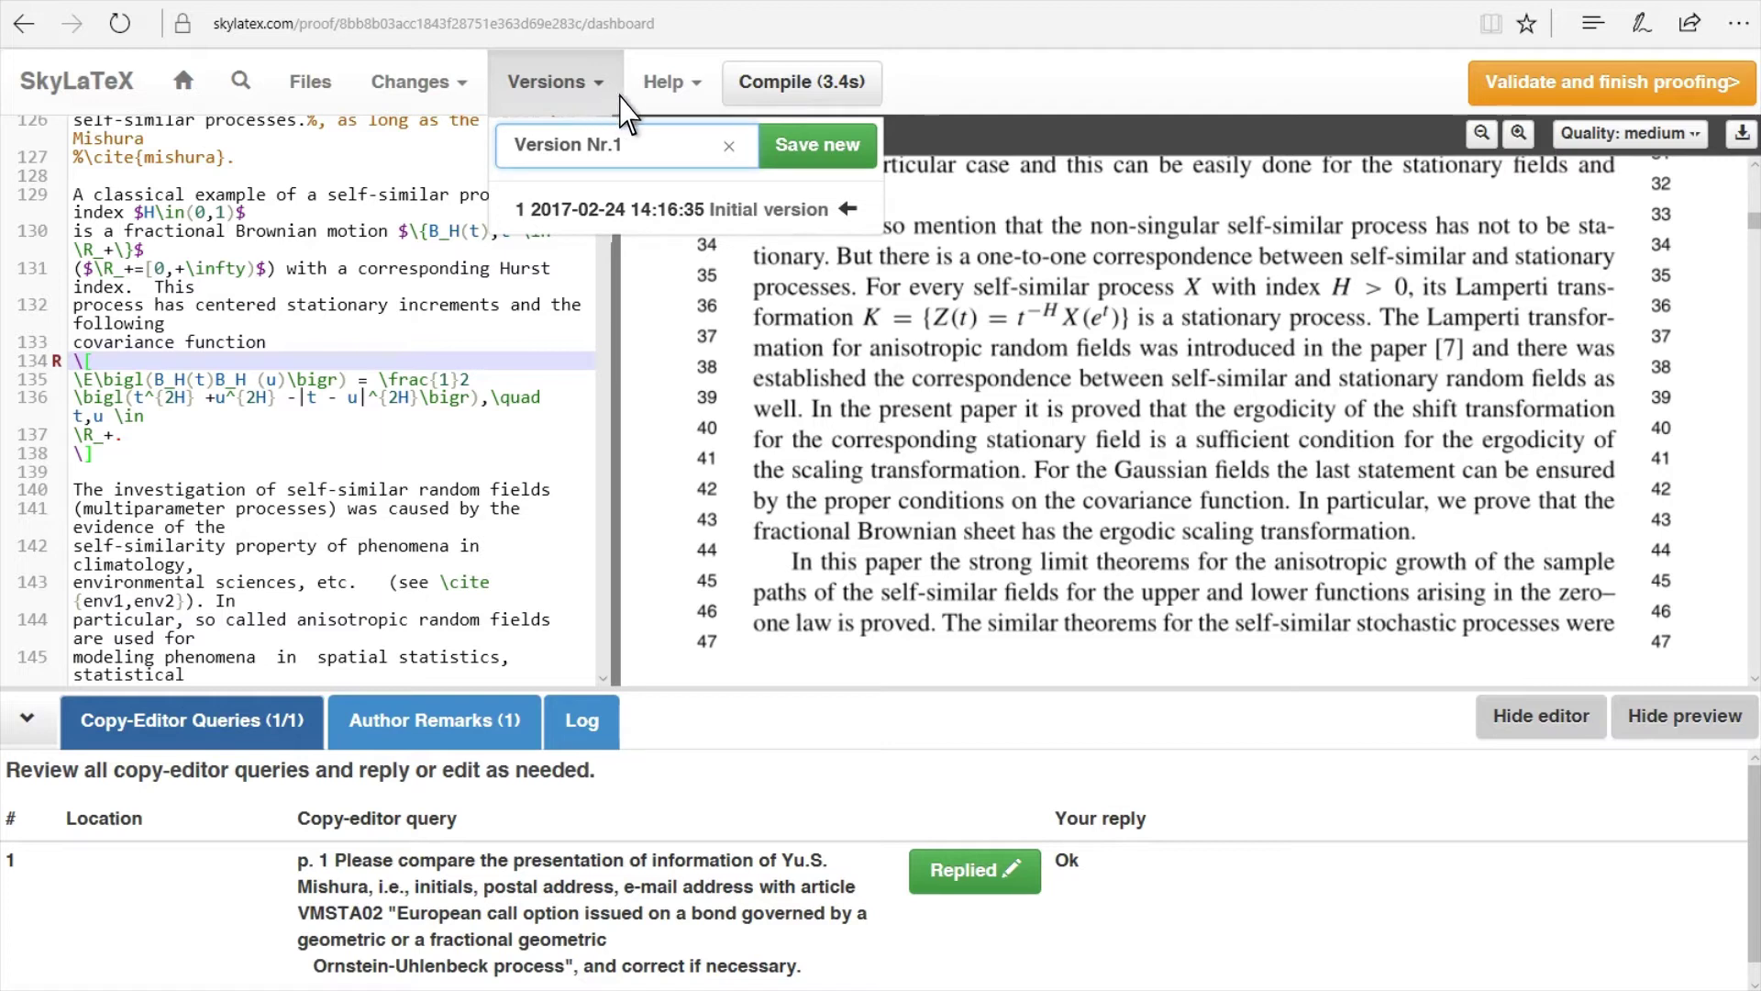
left_click(812, 142)
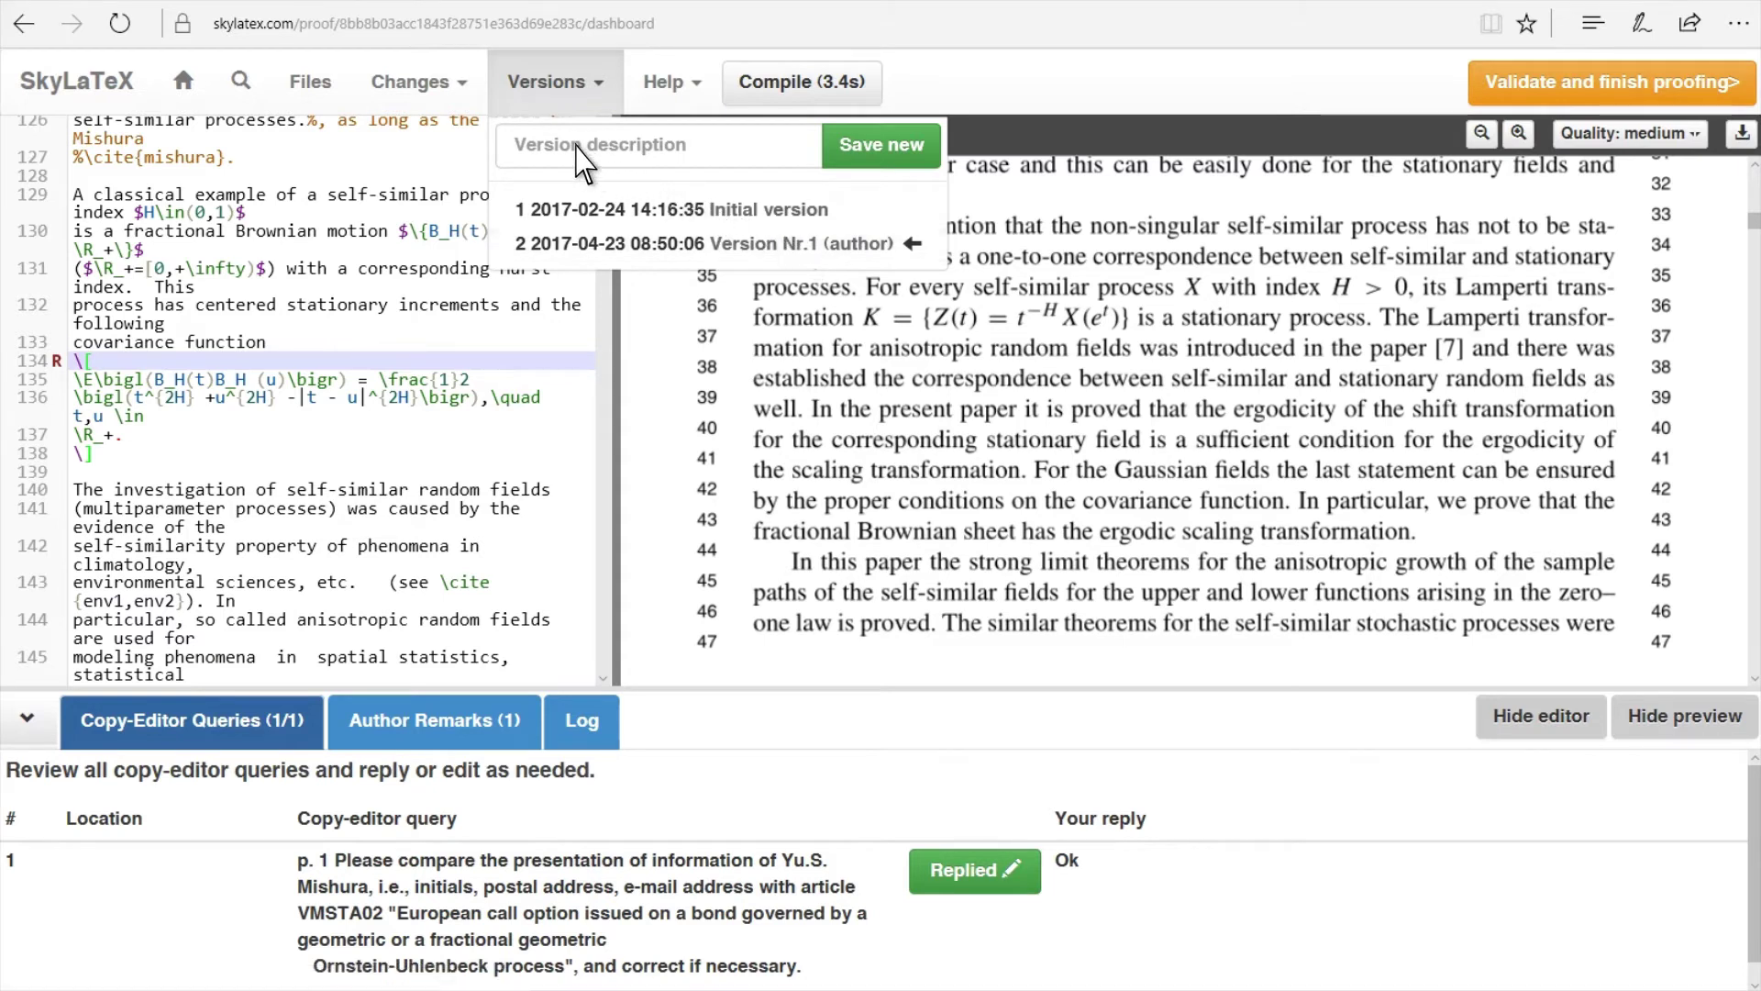
left_click(448, 91)
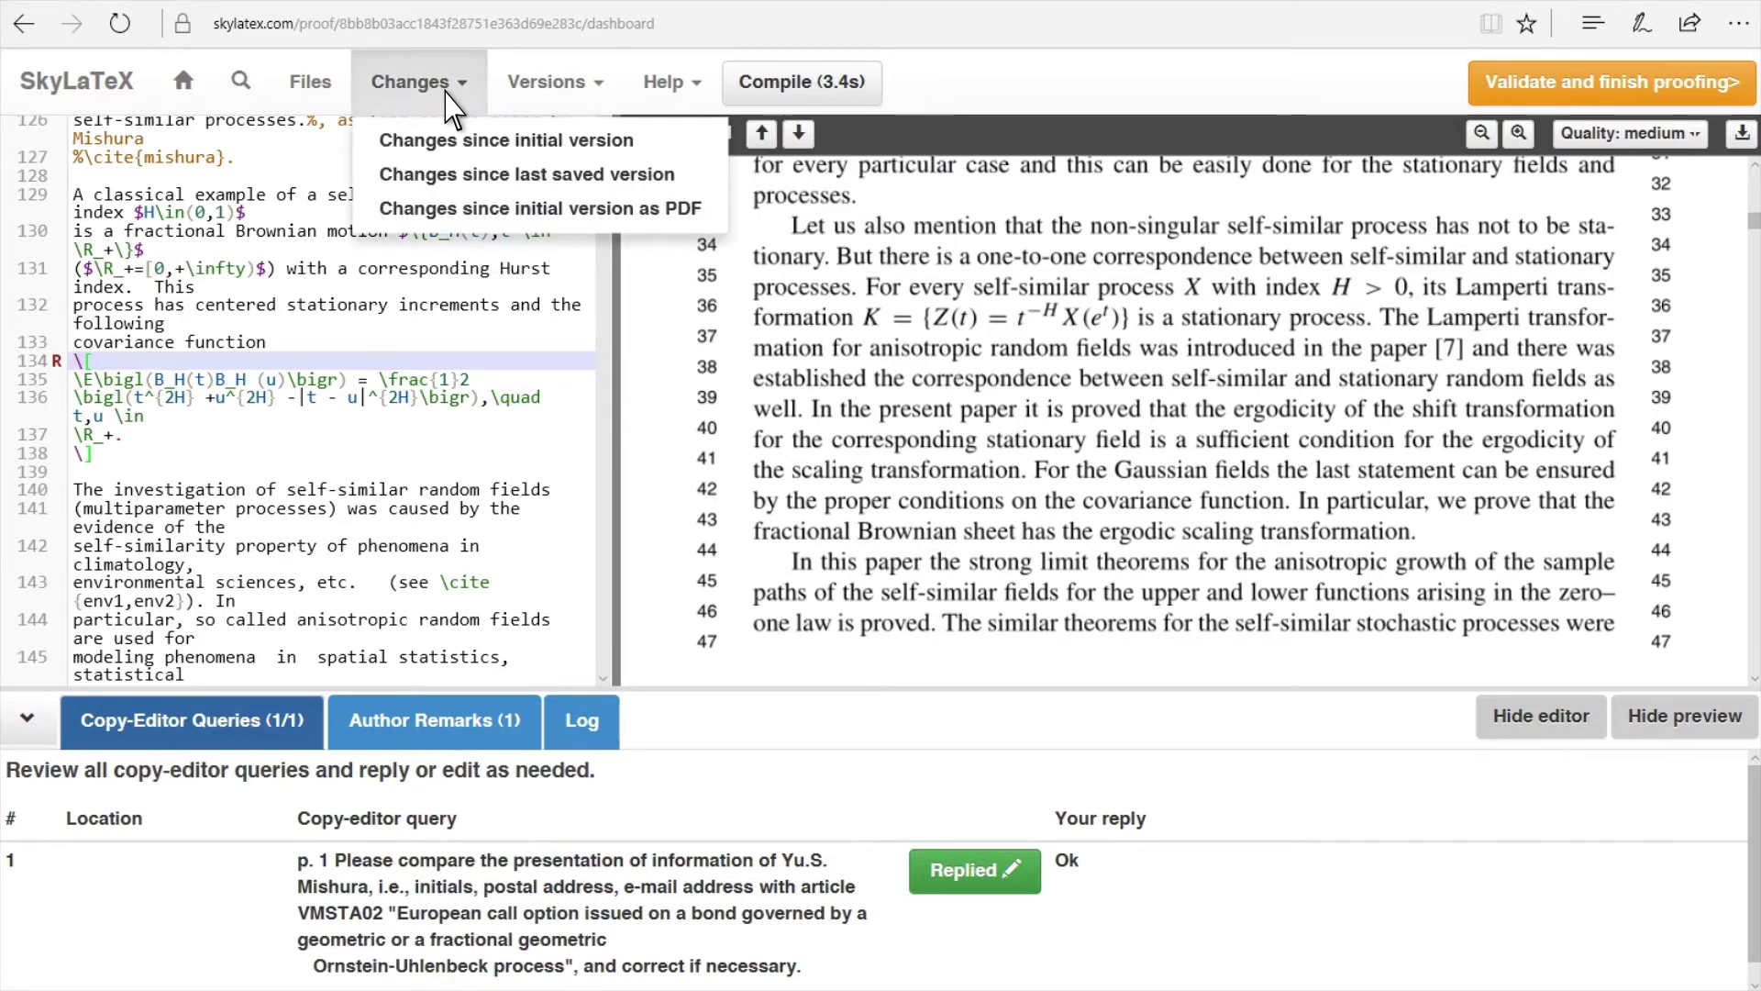
left_click(447, 210)
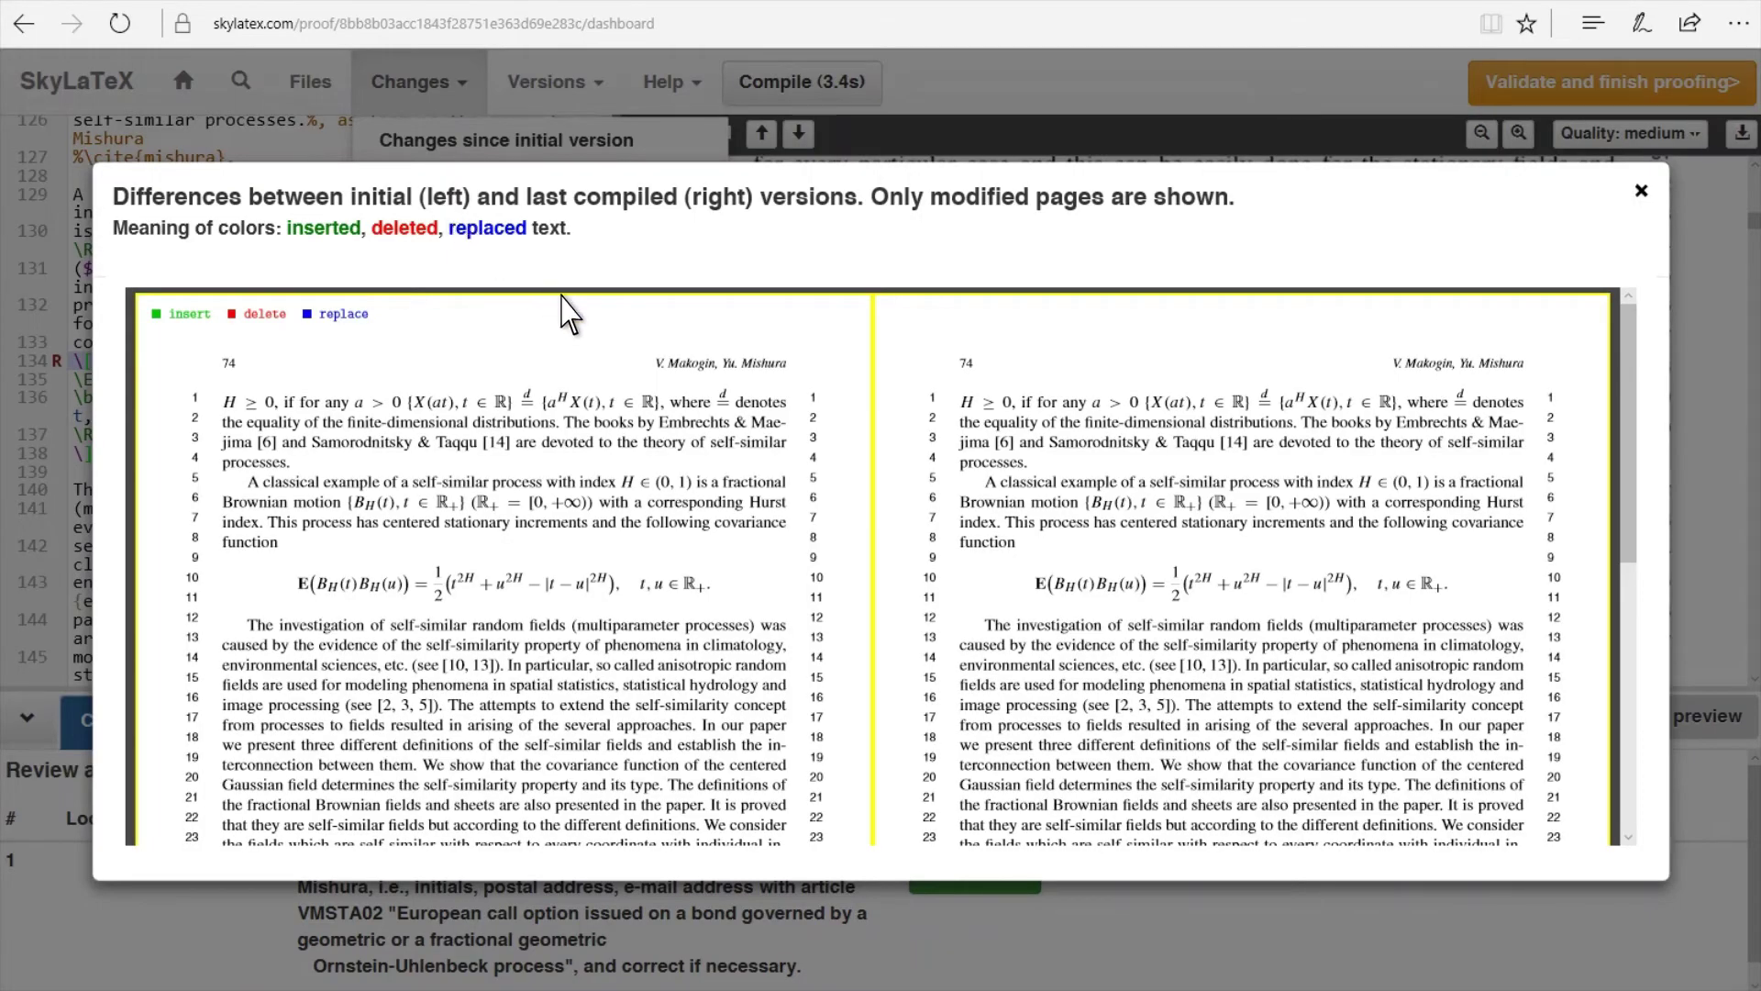
scroll(745, 446, "down", 5)
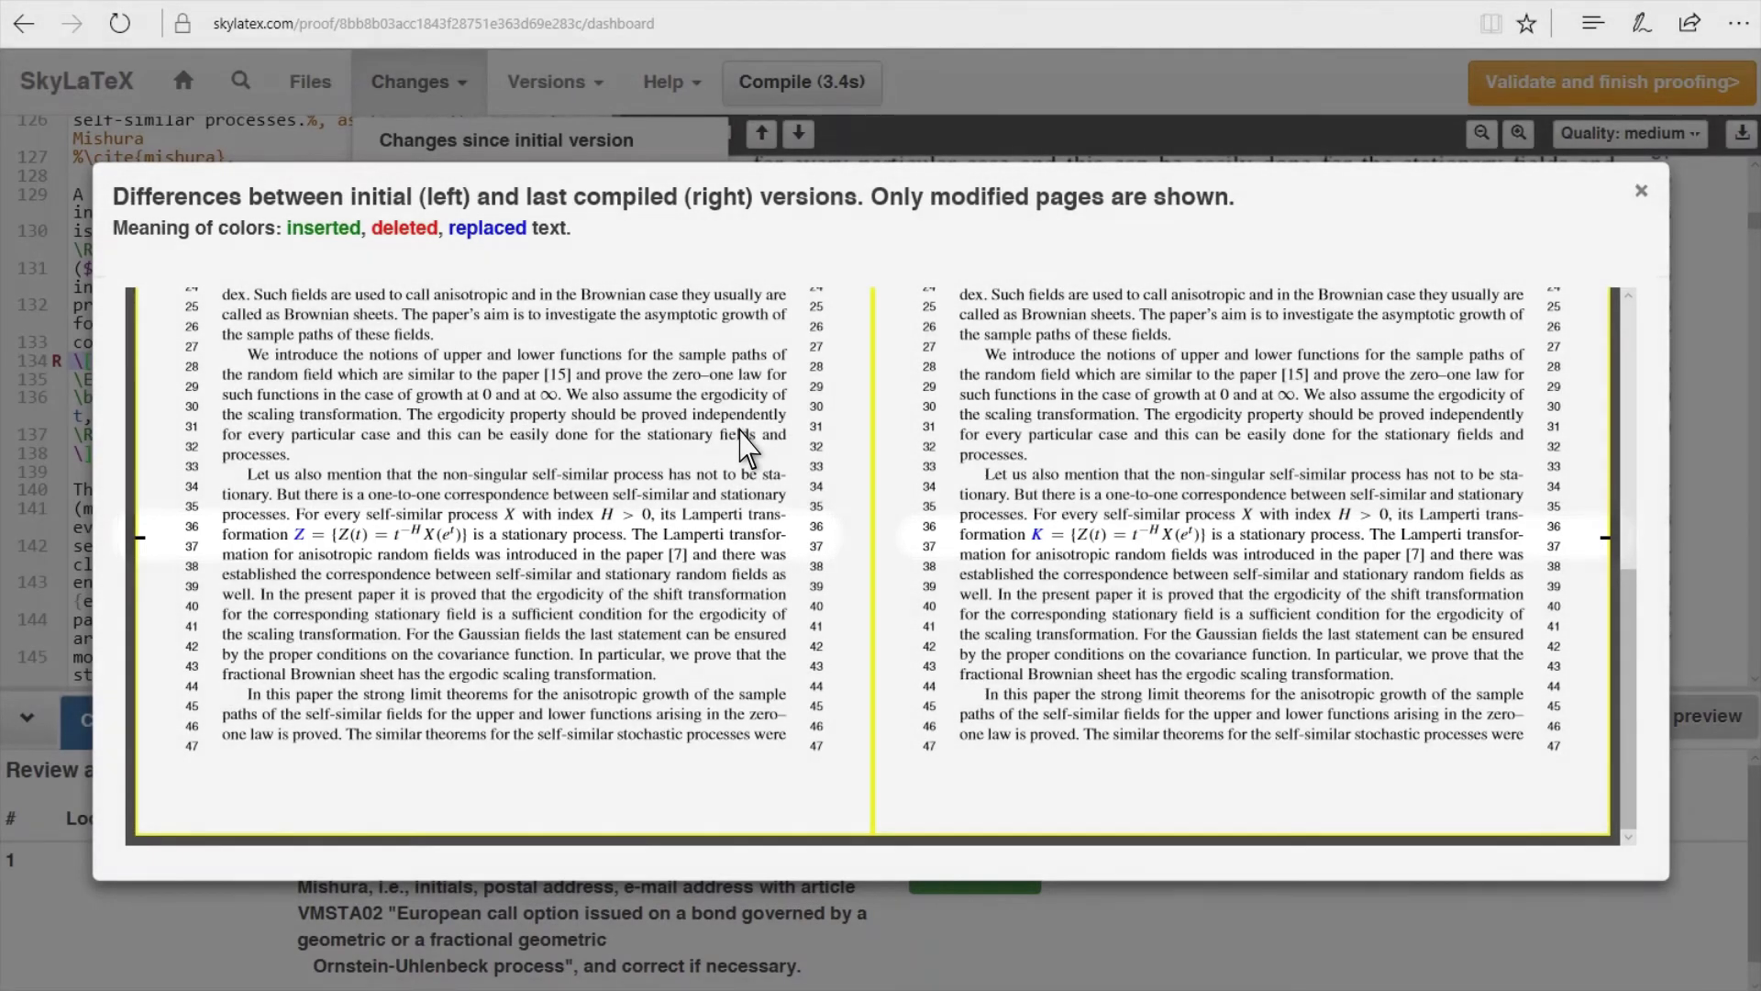
key("Escape")
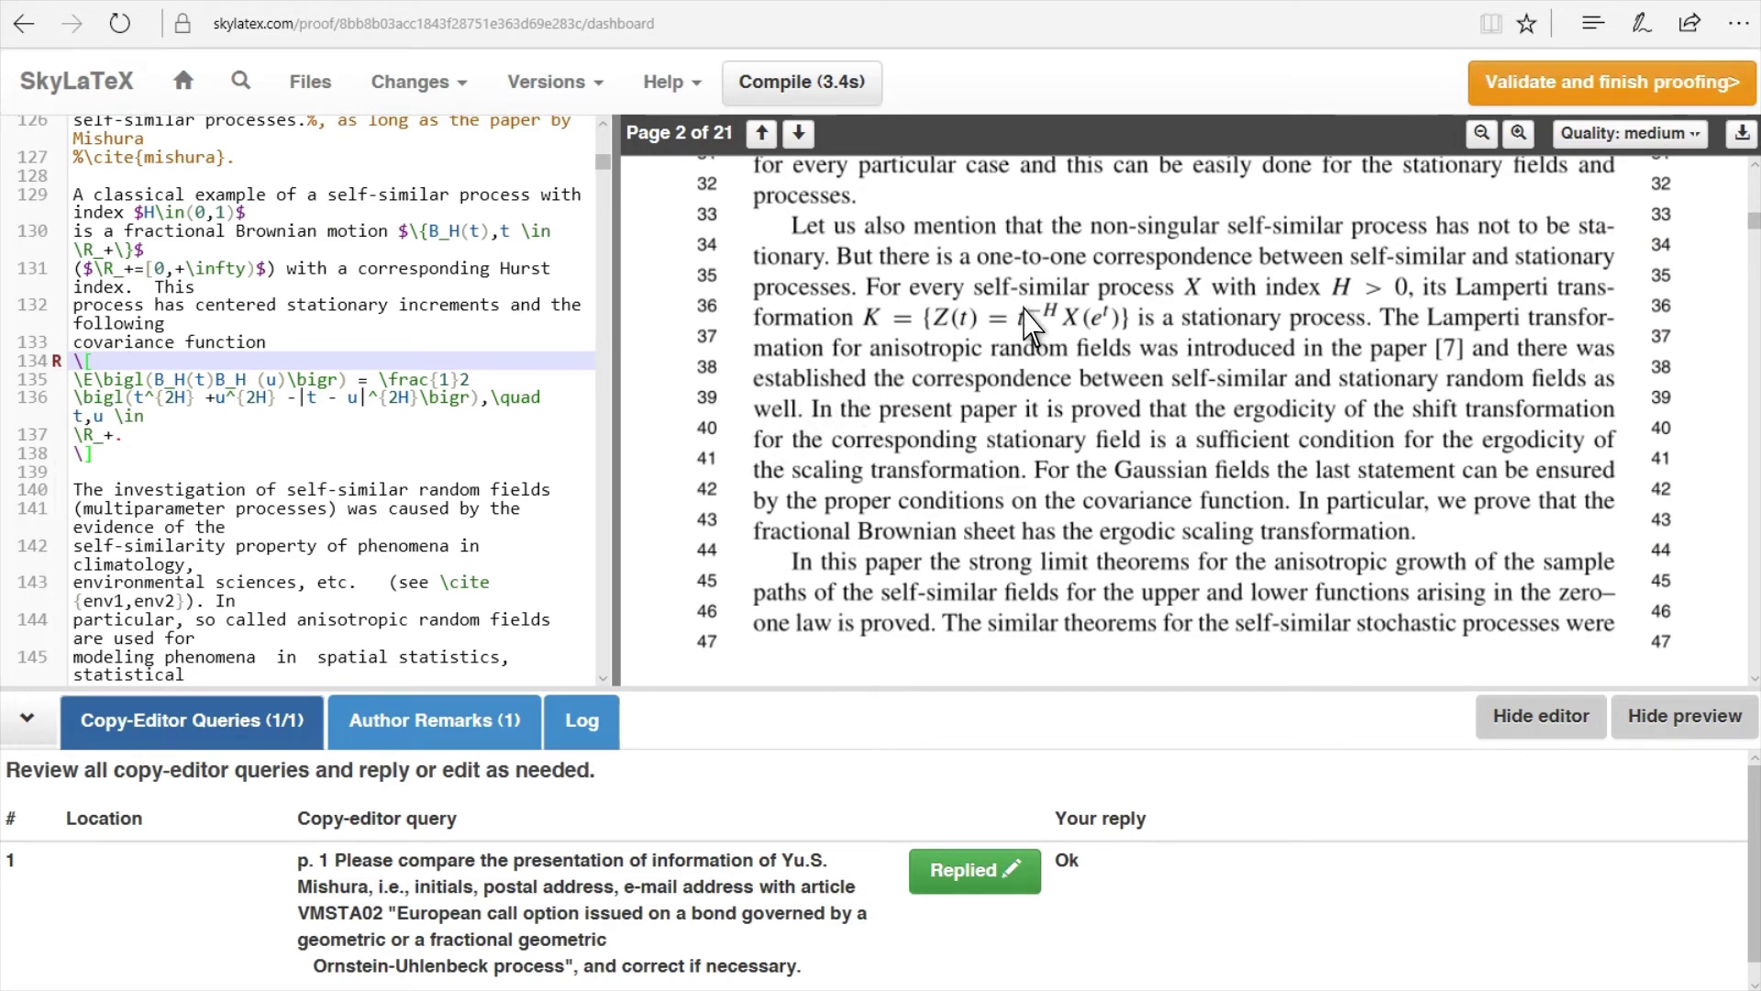
Validate the proof with all checks passing and submit it for finishing.
left_click(1556, 84)
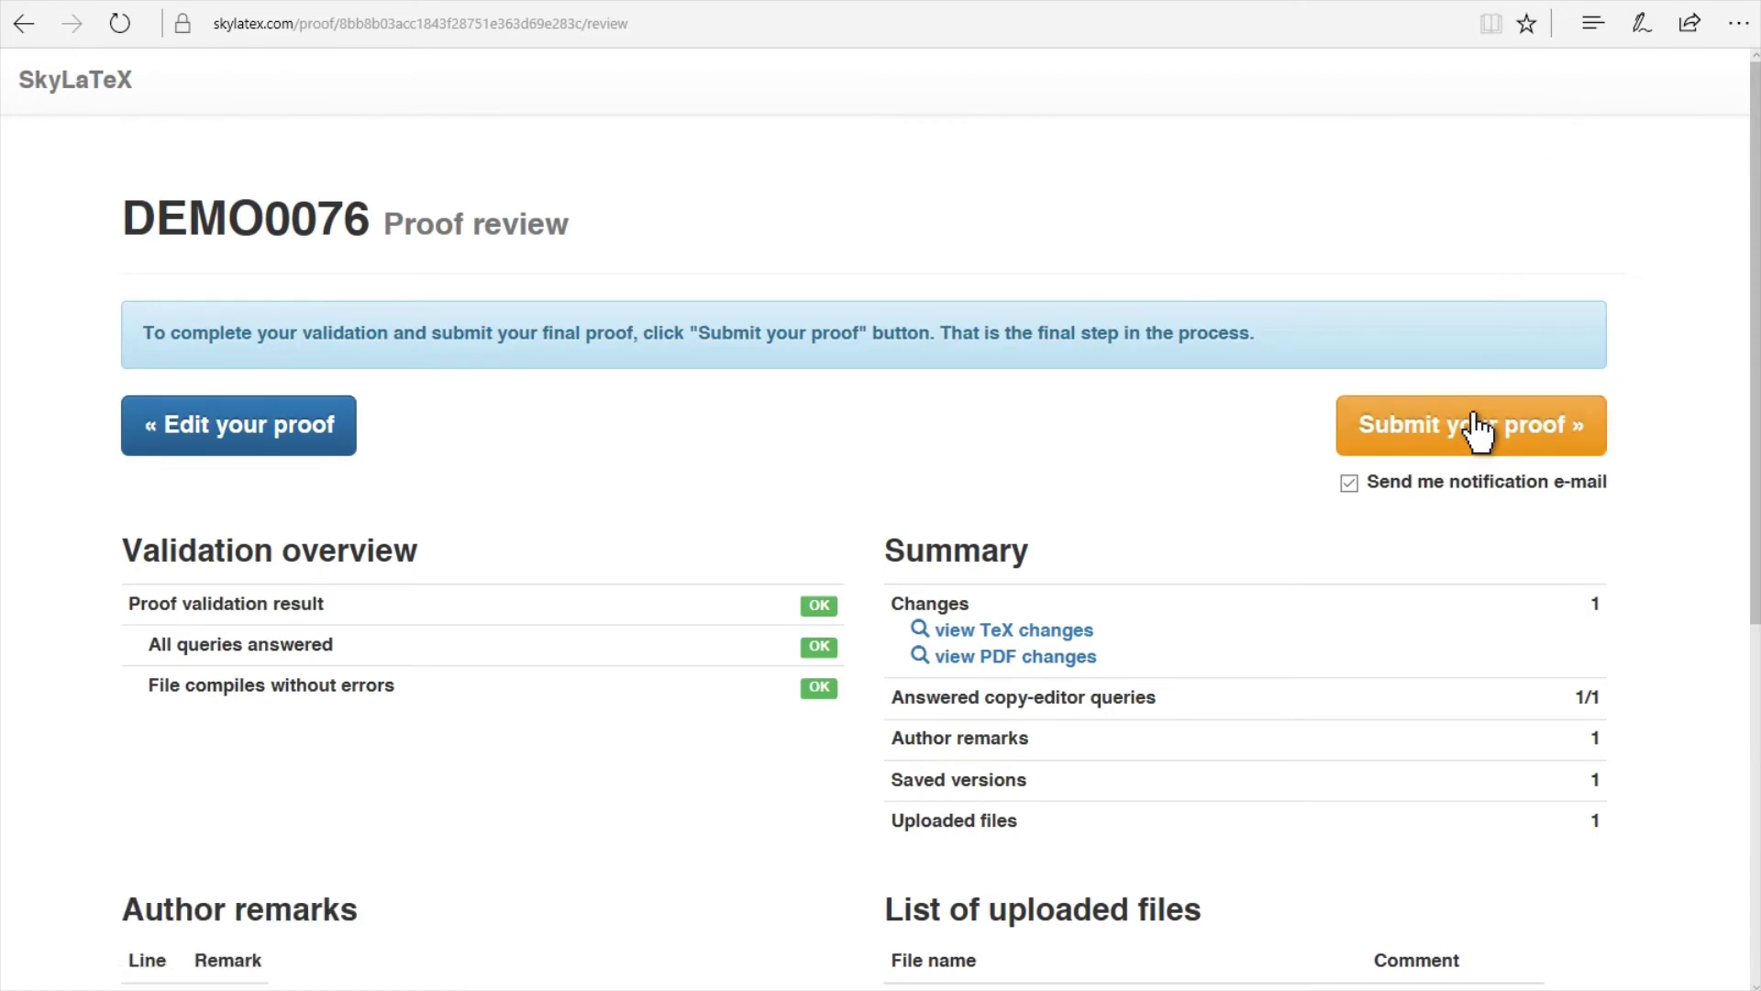
left_click(1476, 429)
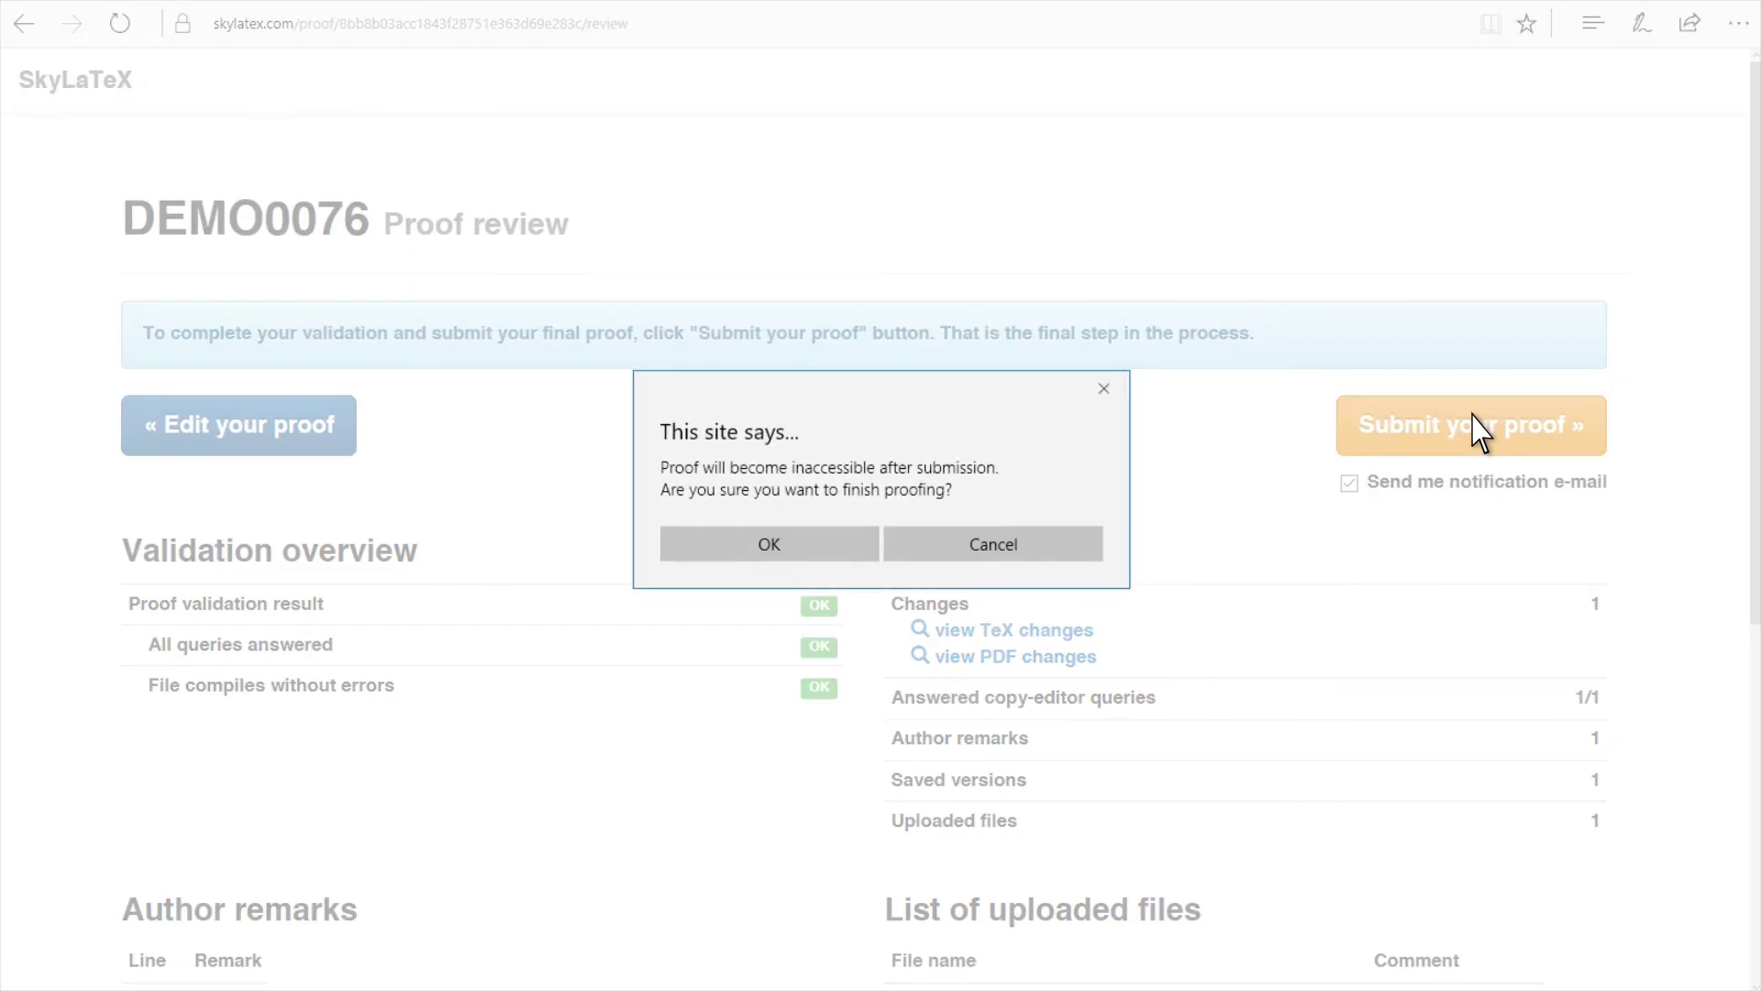